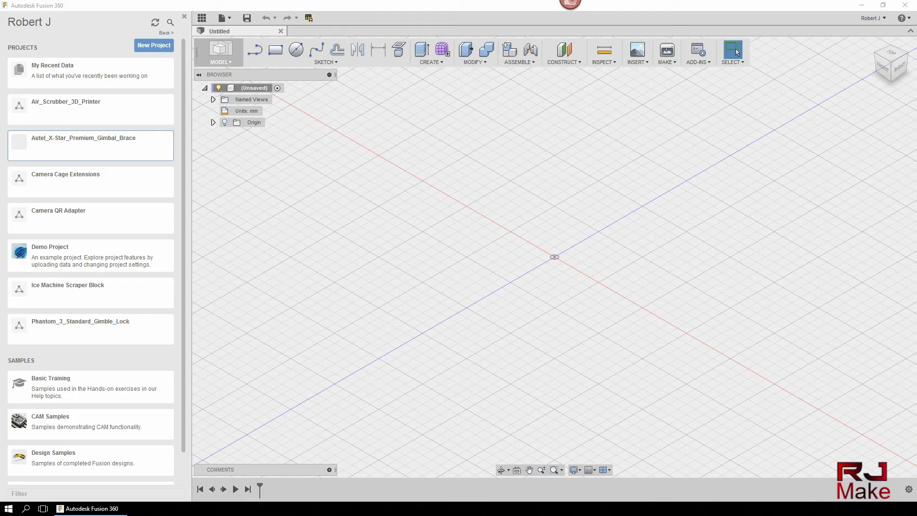
# Create a new project named Autel_X-Star_Premium_Gimbal_Brace_HowTo and open it
pyautogui.click(153, 44)
pyautogui.write('Autel_X-Star_Premium_Gimbal_Brace')
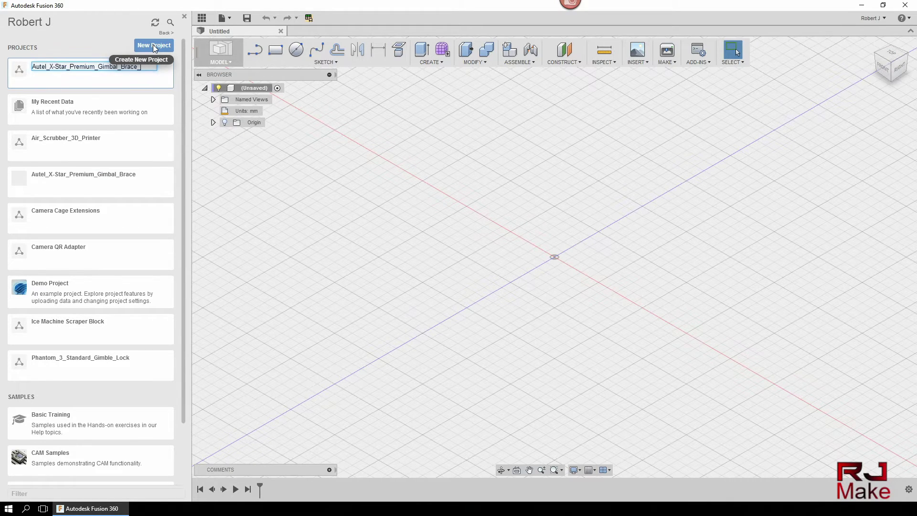
pyautogui.write('_Hot')
pyautogui.press('BackSpace')
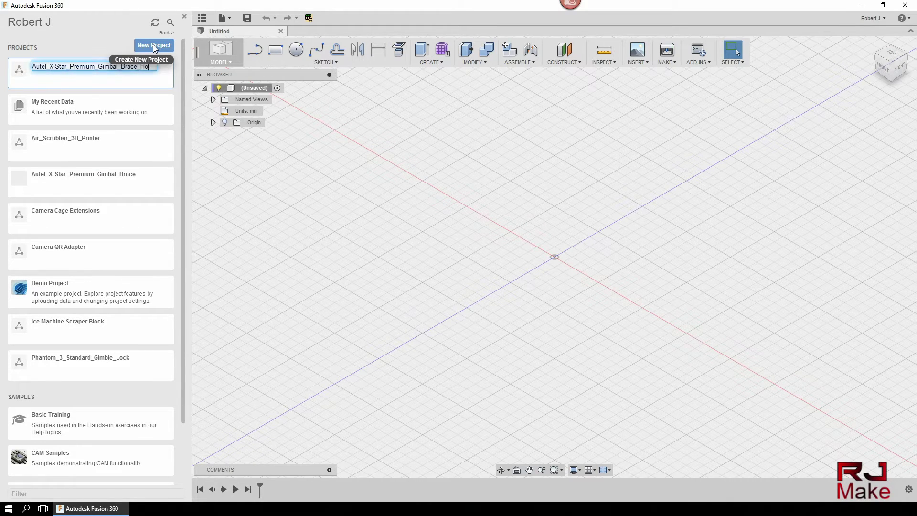
pyautogui.write('wTo')
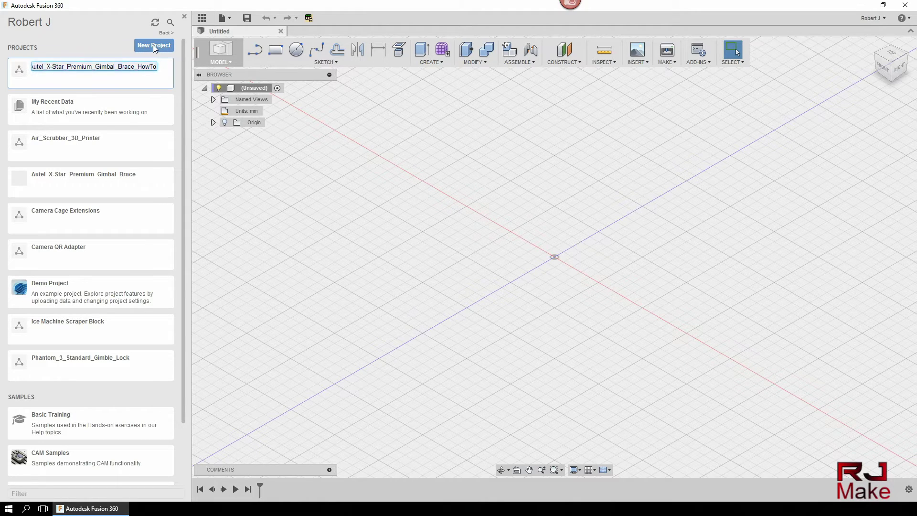
pyautogui.press('Return')
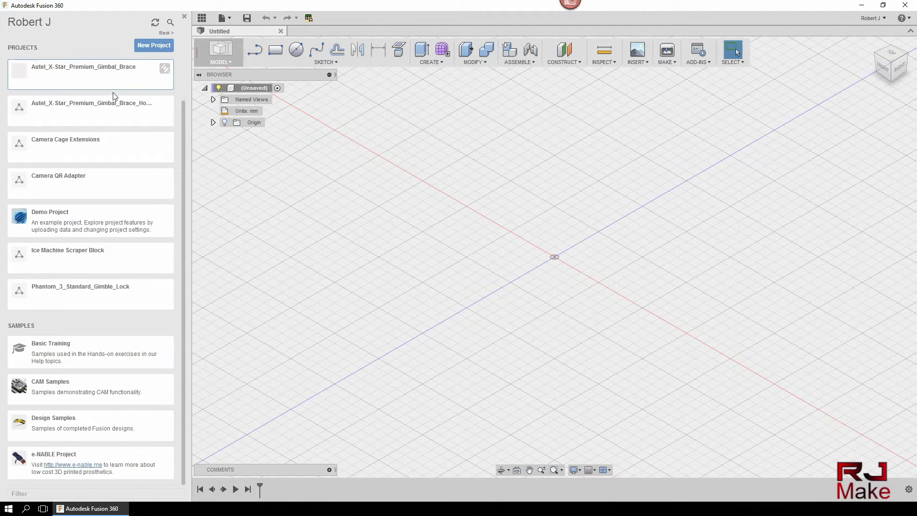
pyautogui.click(110, 106)
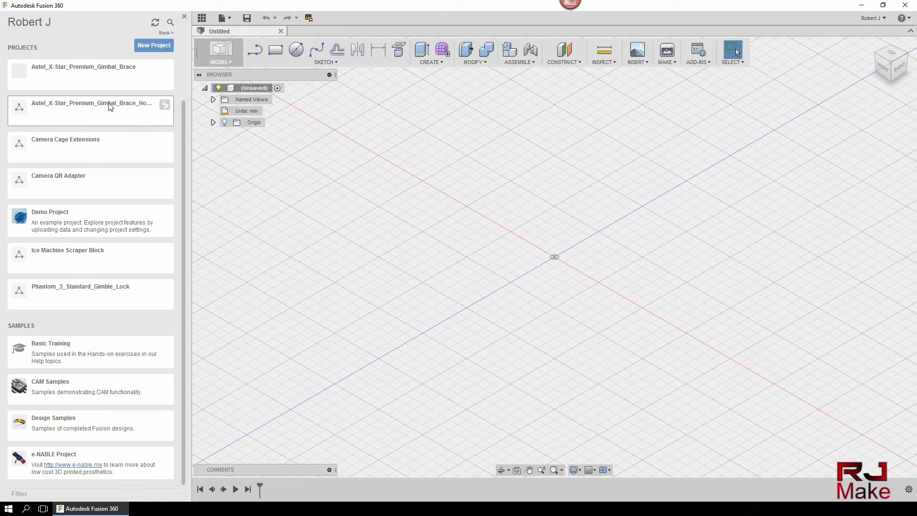
pyautogui.click(109, 106)
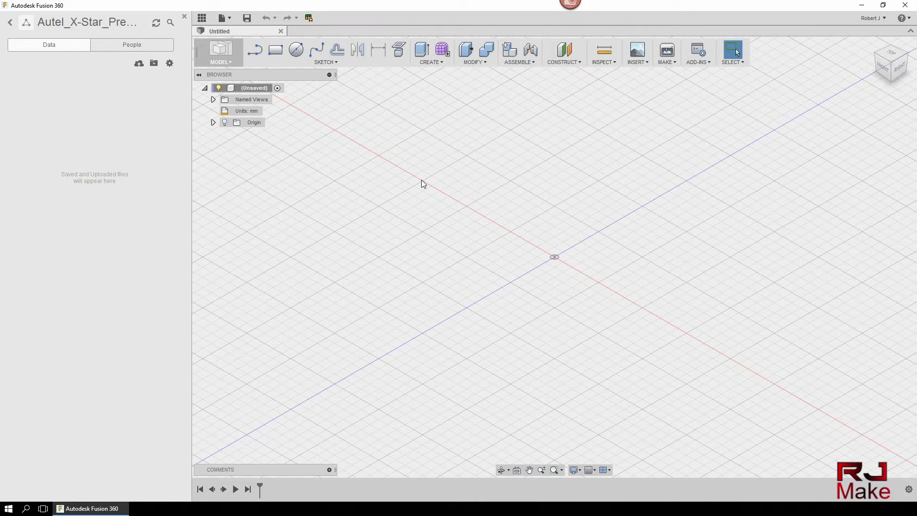
# Sketch a circle 35.10 mm in diameter centred on the origin, on the horizontal origin plane
pyautogui.press('c')
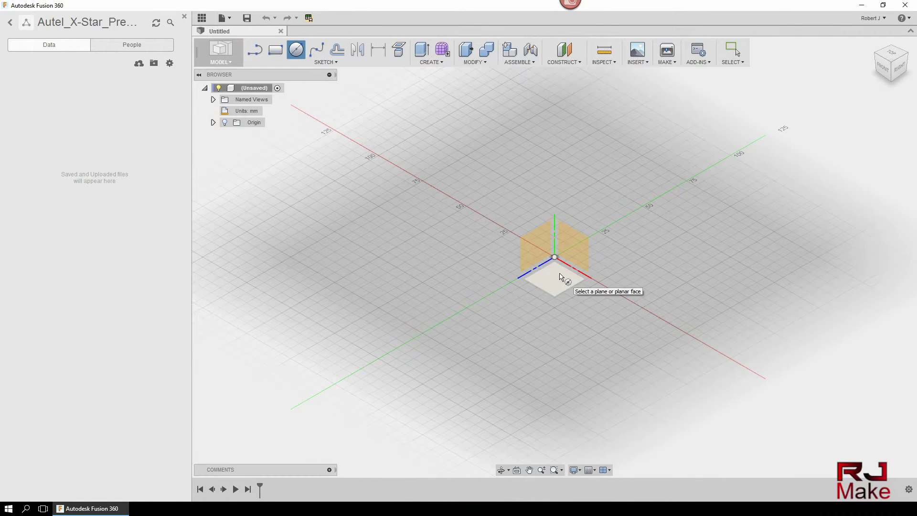
pyautogui.click(560, 274)
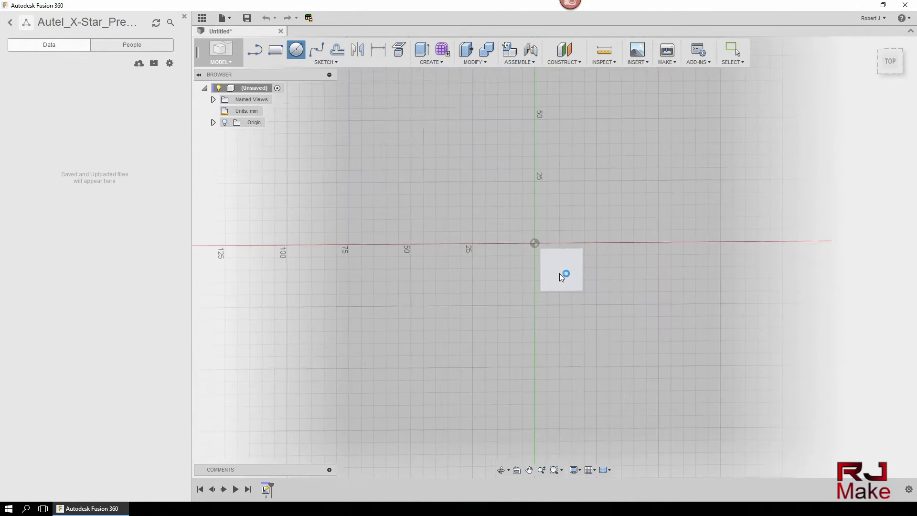
pyautogui.click(532, 241)
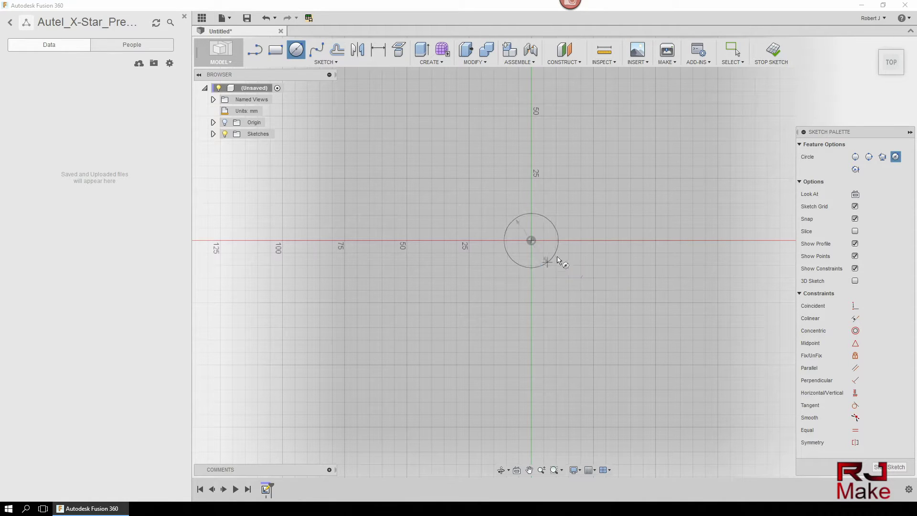
pyautogui.write('3')
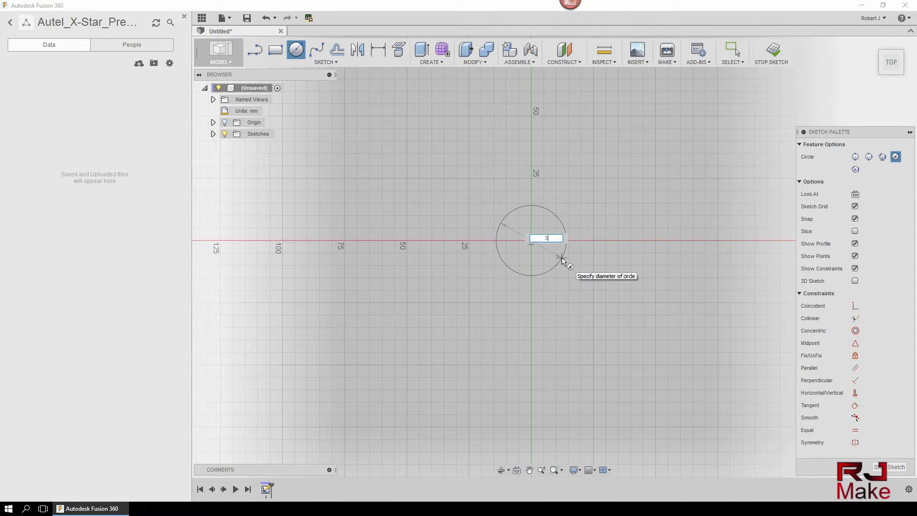
pyautogui.write('5.10')
pyautogui.press('Tab')
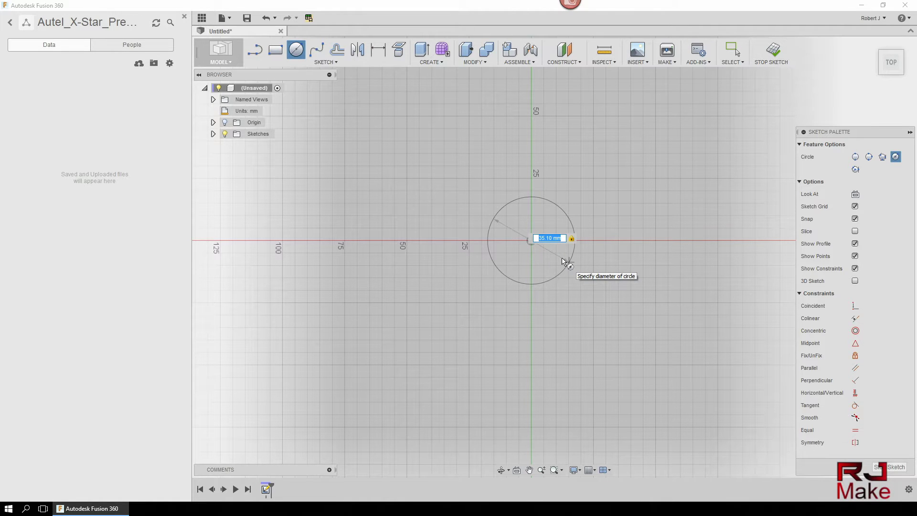
pyautogui.press('Return')
pyautogui.press('Escape')
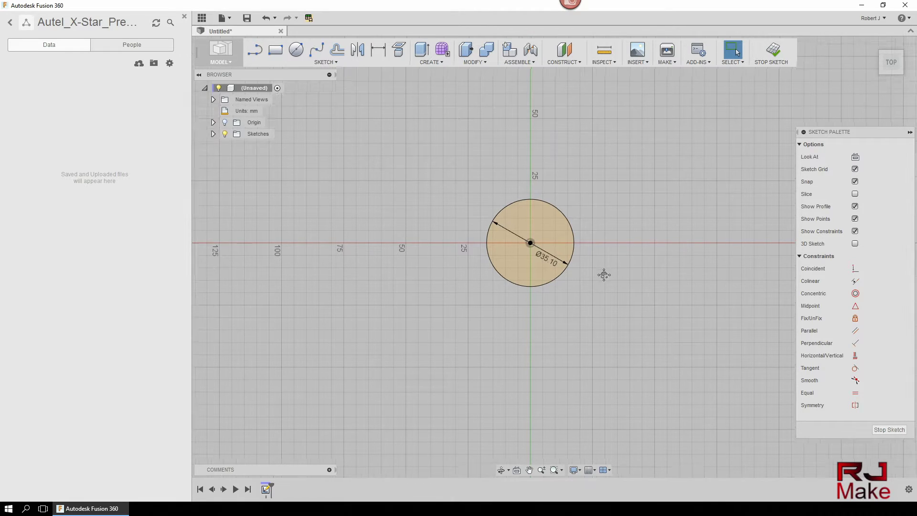
pyautogui.moveTo(601, 272); pyautogui.dragTo(581, 342, button='middle')
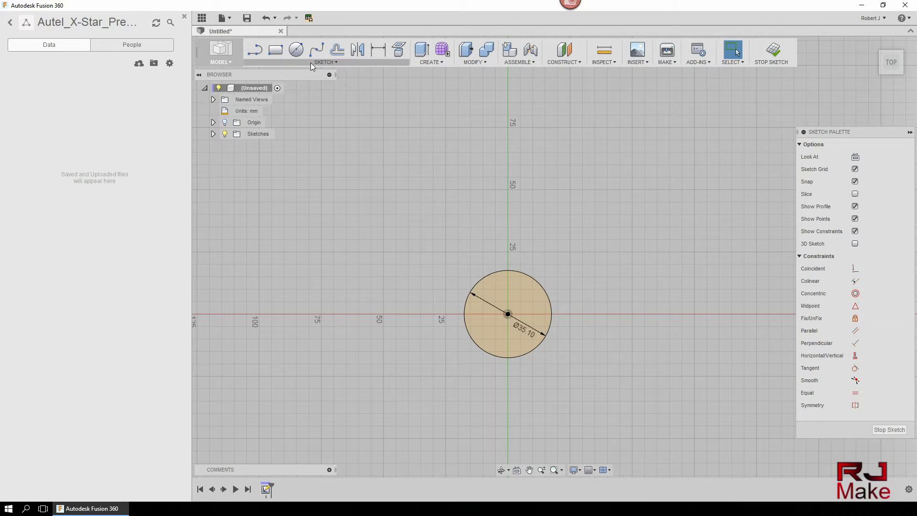
pyautogui.click(281, 50)
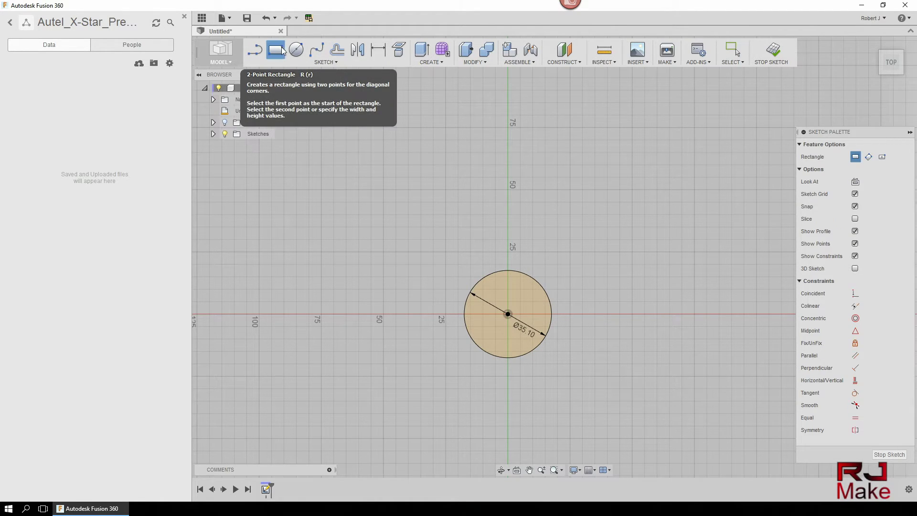
pyautogui.scroll(5, 465, 315)
pyautogui.click(463, 315)
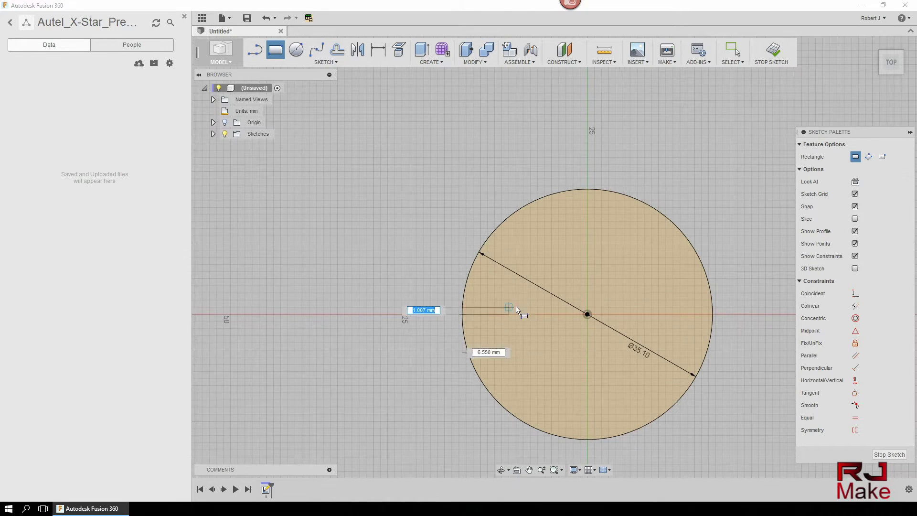
pyautogui.click(713, 314)
pyautogui.press('Escape')
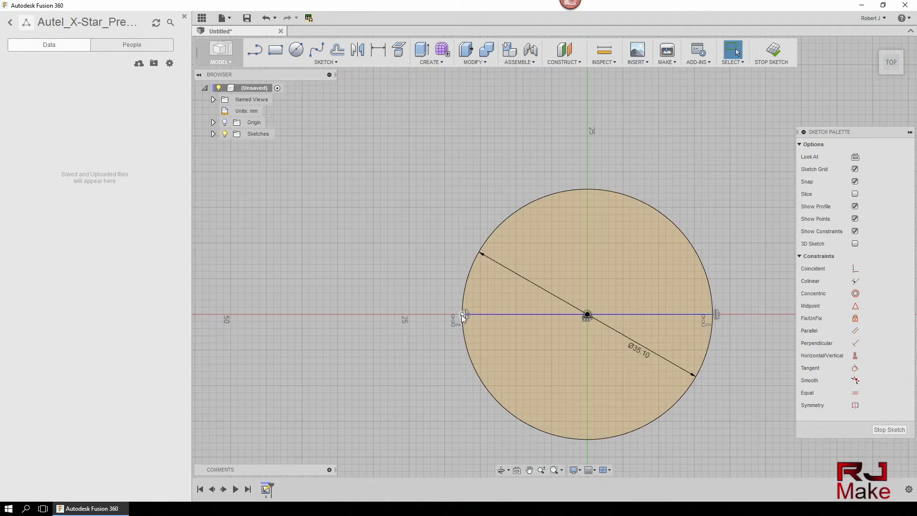
pyautogui.hotkey('ctrl', 'z')
# Sketch a two-point rectangle of about 34.55 by 29 mm upward from the circle's leftmost point on the horizontal axis
pyautogui.press('r')
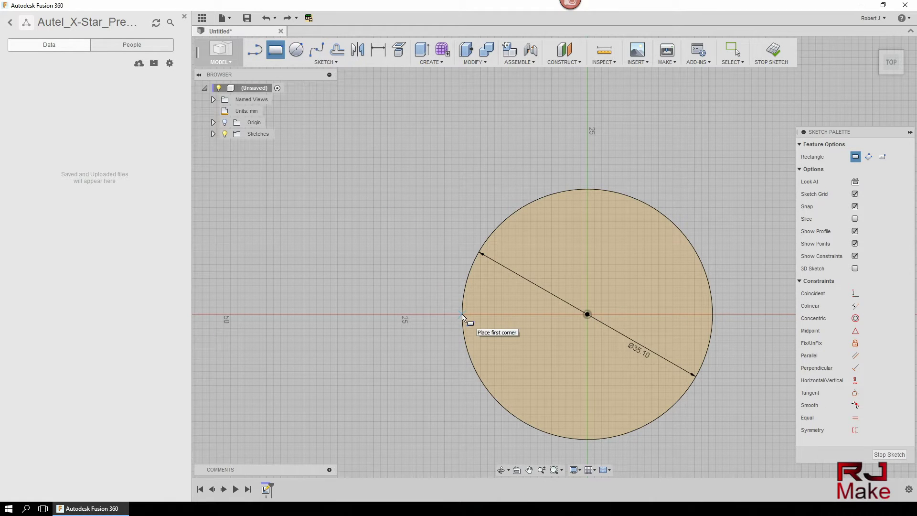
pyautogui.click(463, 314)
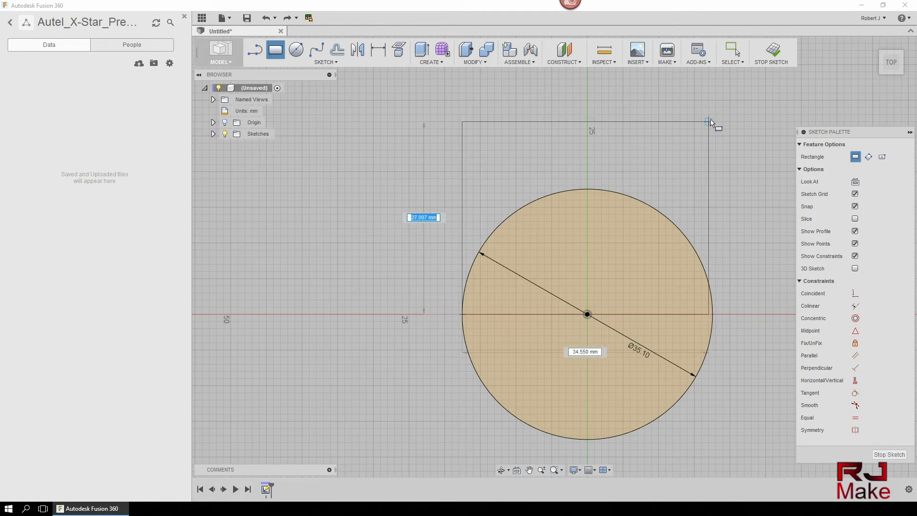
pyautogui.click(708, 108)
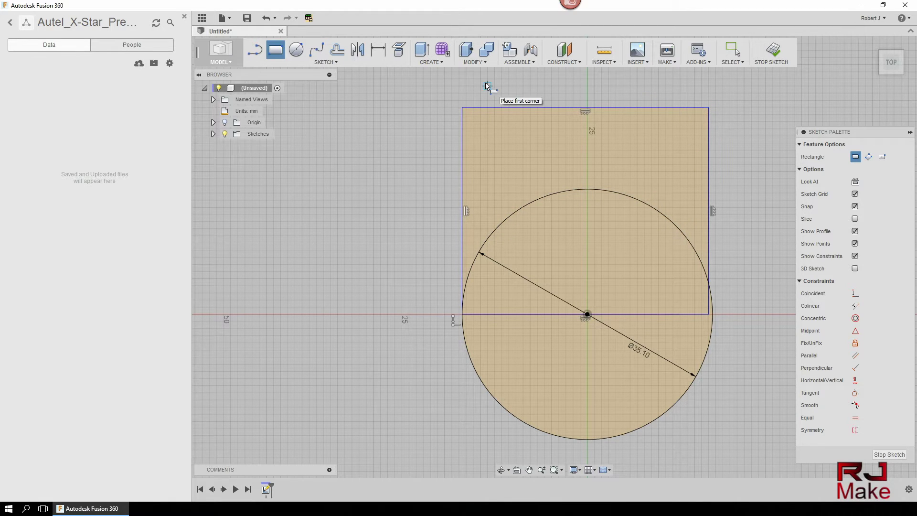
pyautogui.press('Escape')
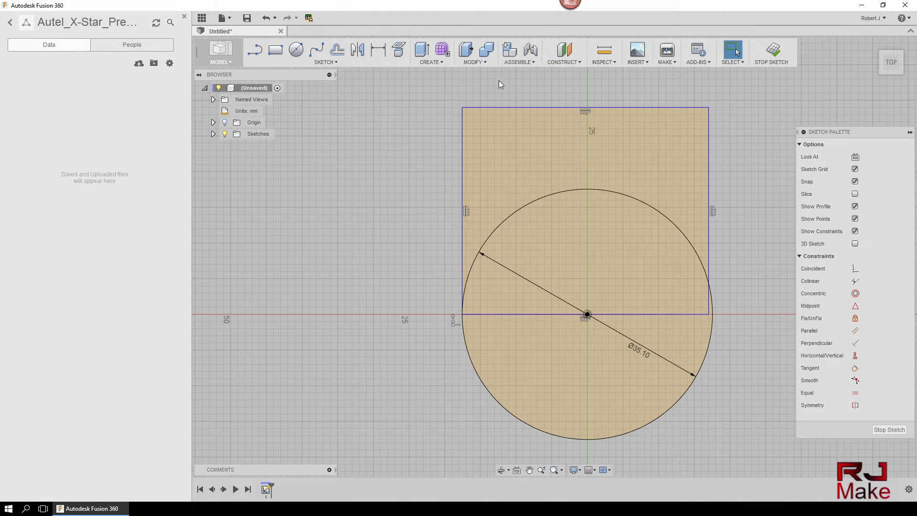
# Dimension the distance between the rectangle's two vertical sides as 35.10 mm
pyautogui.click(378, 52)
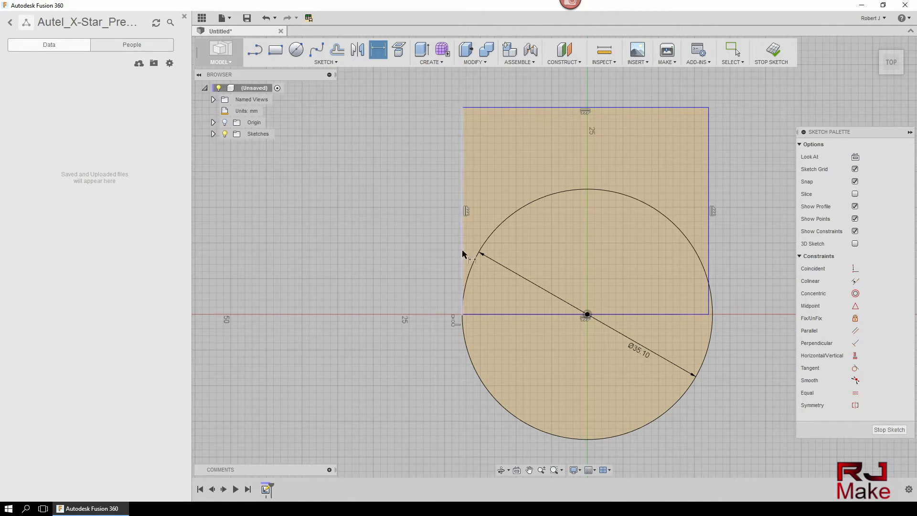
pyautogui.click(463, 187)
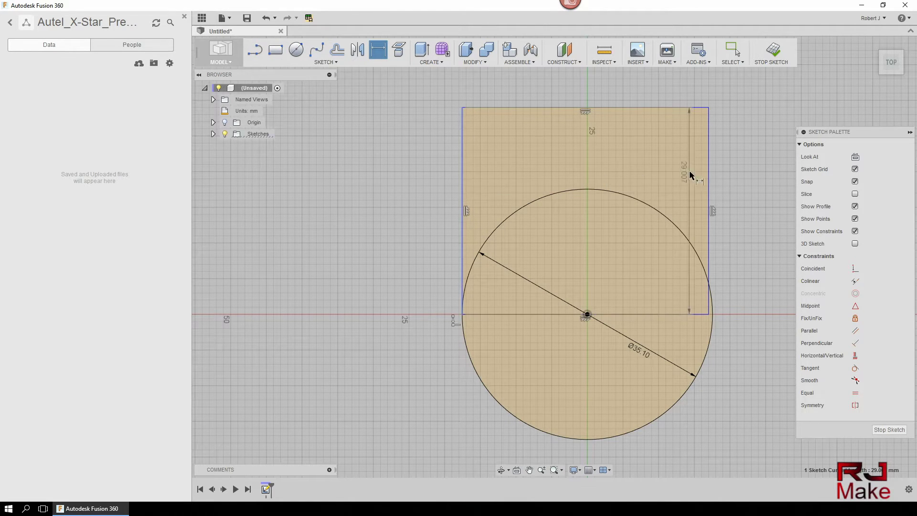
pyautogui.click(709, 170)
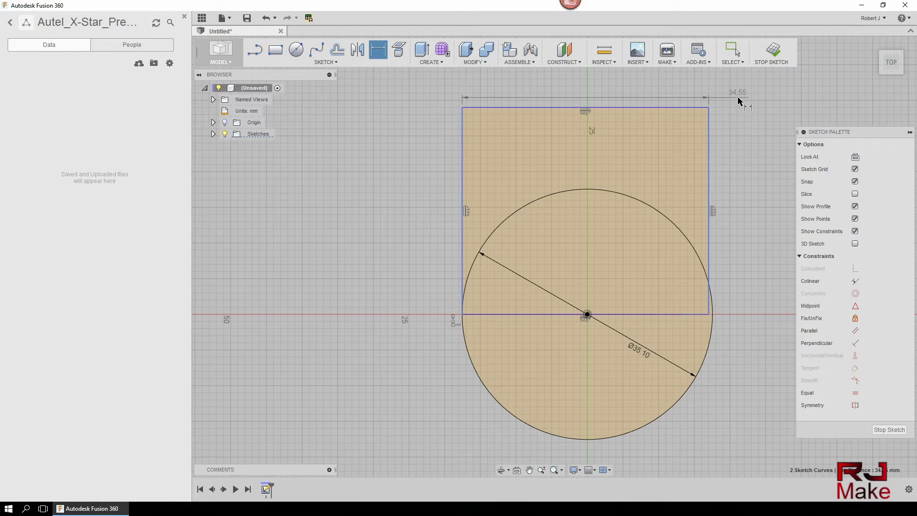
pyautogui.click(747, 98)
pyautogui.write('35.10')
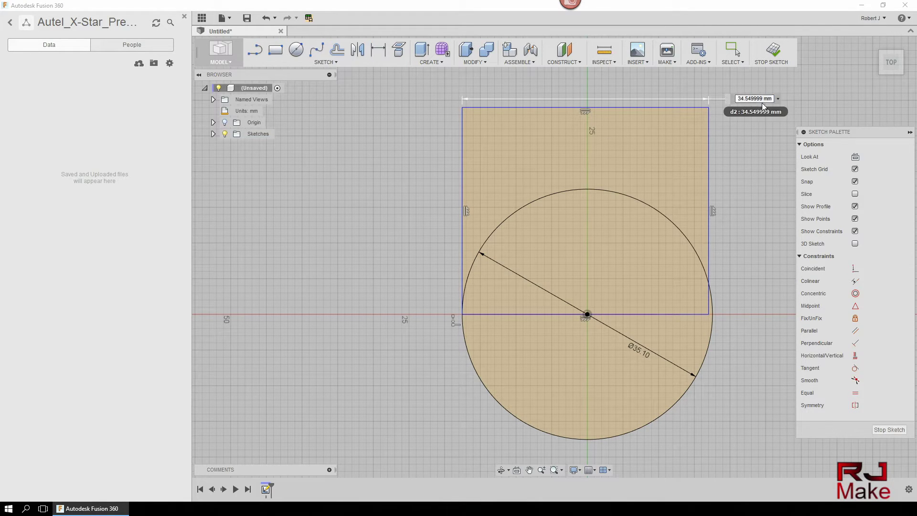
pyautogui.press('Return')
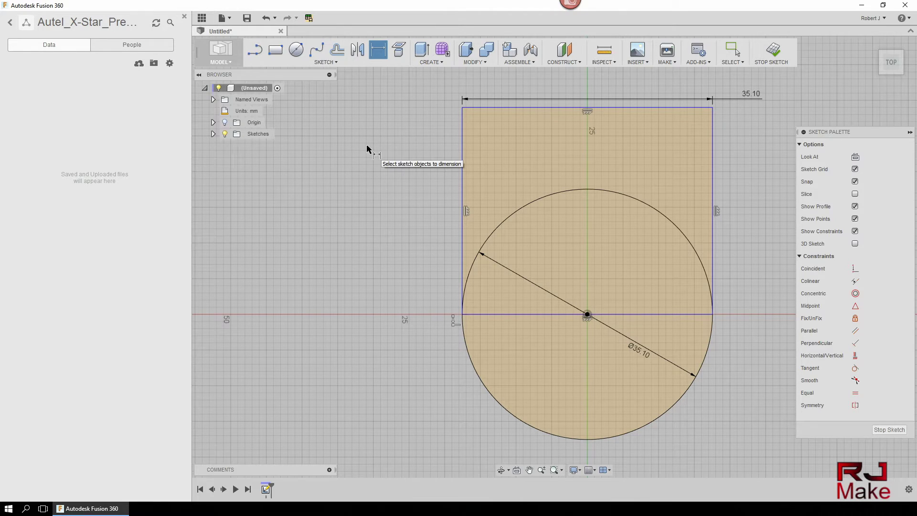
# Dimension the rectangle's left side with a height of 63.10 mm
pyautogui.click(462, 157)
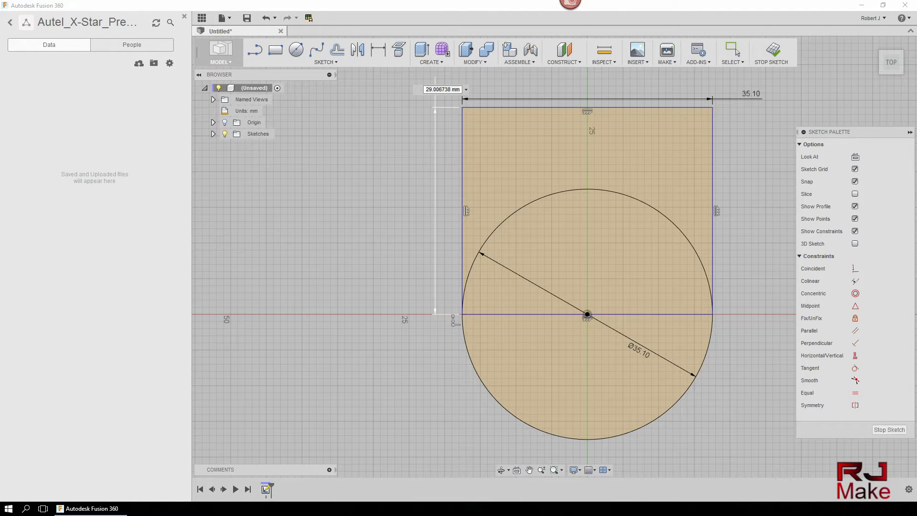
pyautogui.click(442, 90)
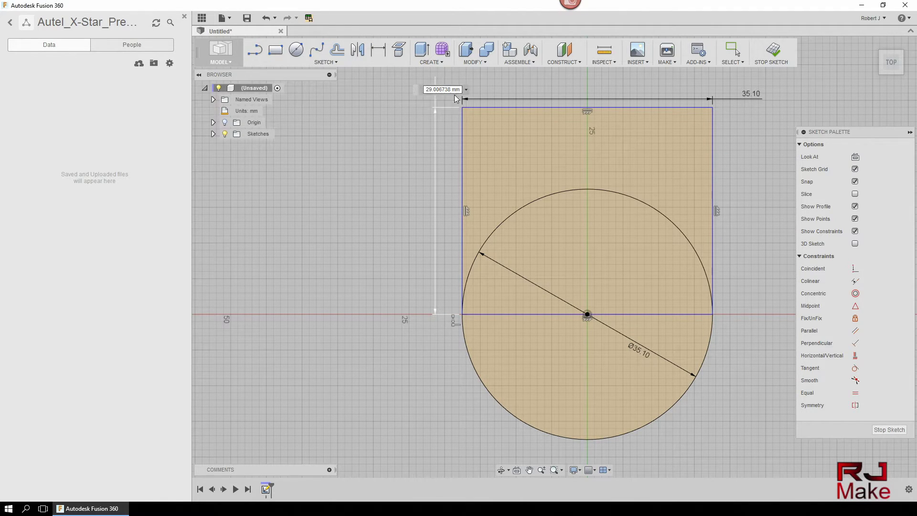
pyautogui.write('93.1')
pyautogui.press('Return')
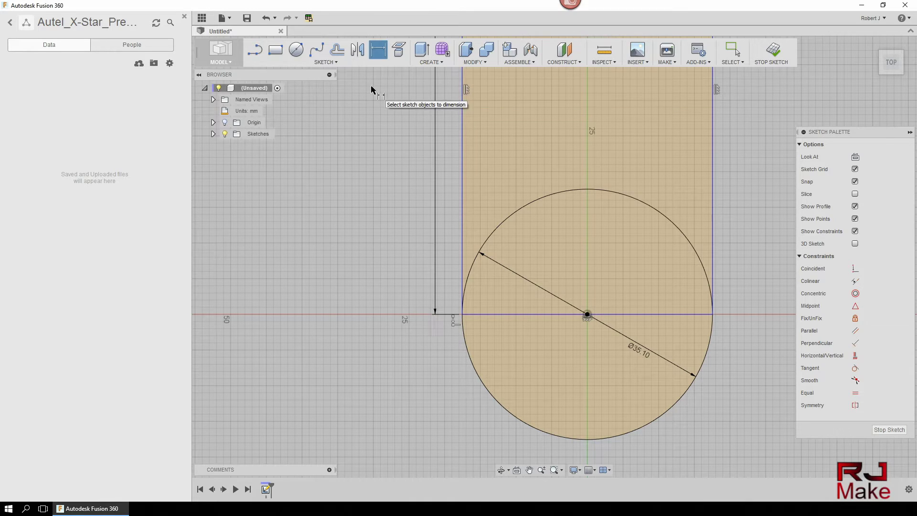
pyautogui.scroll(-5, 389, 194)
pyautogui.moveTo(394, 188); pyautogui.dragTo(423, 284, button='middle')
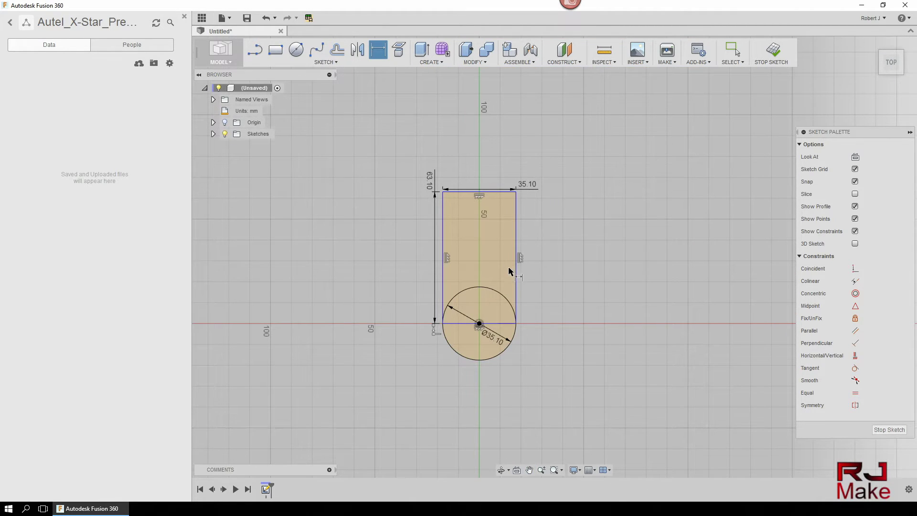
pyautogui.press('Escape')
# Extrude both halves of the 35.10 mm circle upward into a solid cylinder
pyautogui.moveTo(509, 268)
pyautogui.keyDown('shift'); pyautogui.mouseDown(button='middle')
pyautogui.moveTo(514, 235)
pyautogui.moveTo(409, 188)
pyautogui.moveTo(402, 240)
pyautogui.moveTo(391, 245)
pyautogui.mouseUp(button='middle'); pyautogui.keyUp('shift')
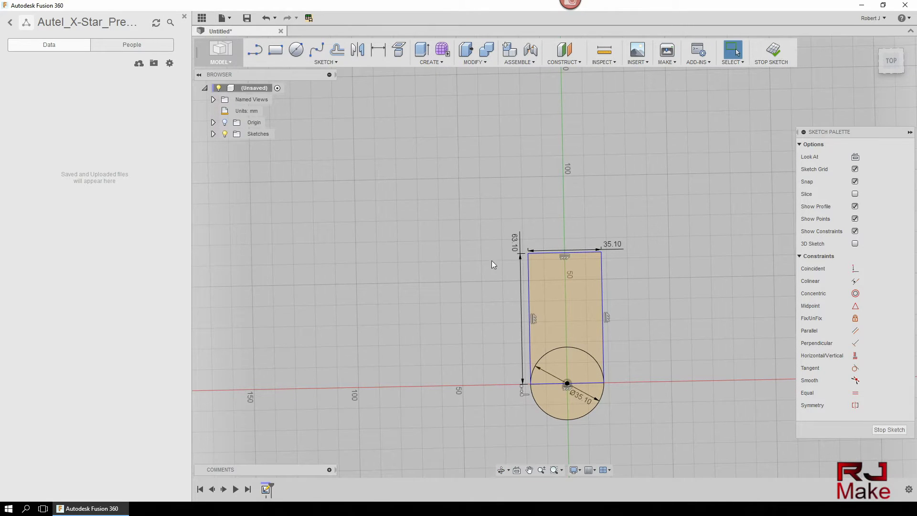
pyautogui.scroll(3, 648, 309)
pyautogui.scroll(-3, 648, 308)
pyautogui.scroll(3, 654, 322)
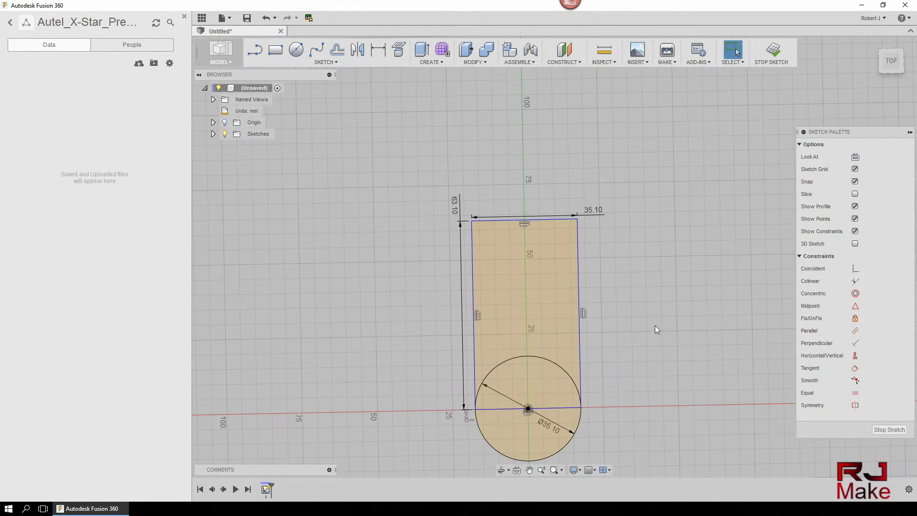
pyautogui.moveTo(615, 345); pyautogui.dragTo(648, 279, button='middle')
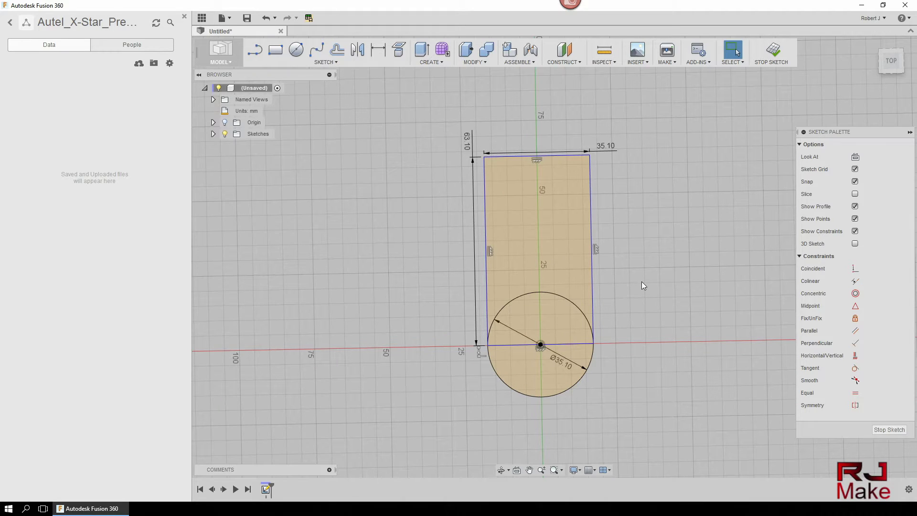
pyautogui.moveTo(647, 282)
pyautogui.keyDown('shift'); pyautogui.mouseDown(button='middle')
pyautogui.moveTo(648, 248)
pyautogui.moveTo(633, 253)
pyautogui.mouseUp(button='middle'); pyautogui.keyUp('shift')
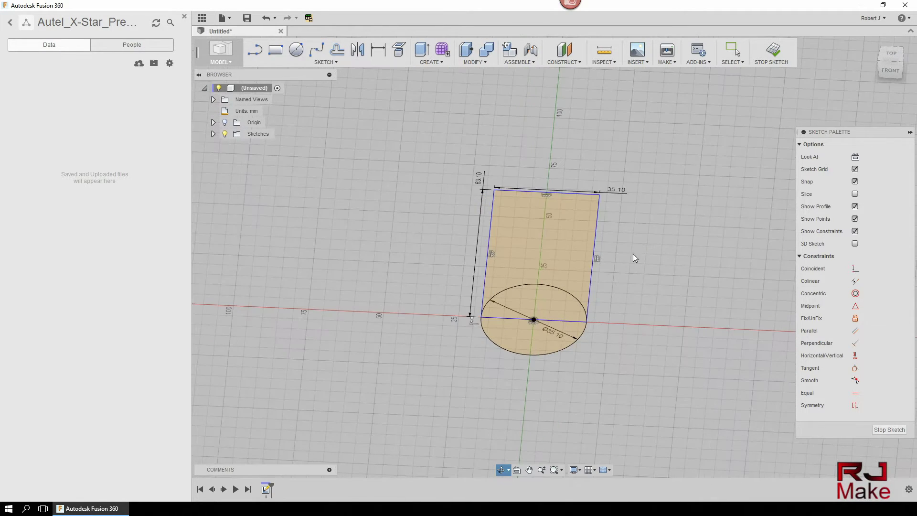
pyautogui.click(547, 302)
pyautogui.keyDown('shift'); pyautogui.click(531, 340); pyautogui.keyUp('shift')
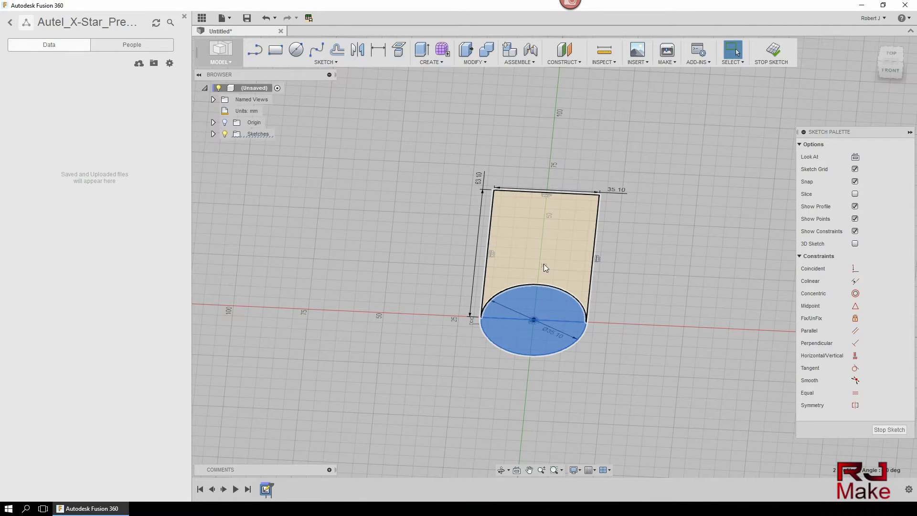
pyautogui.keyDown('shift'); pyautogui.click(543, 264); pyautogui.keyUp('shift')
pyautogui.click(549, 303)
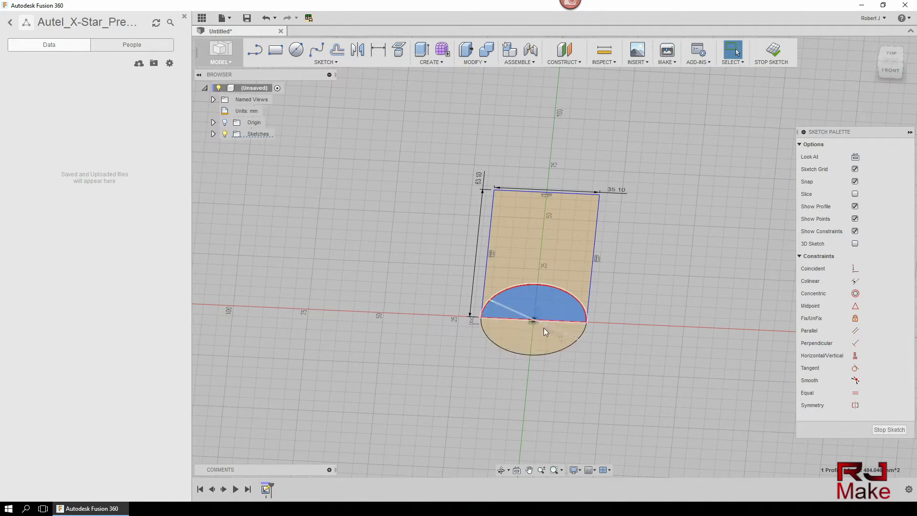
pyautogui.keyDown('shift'); pyautogui.click(530, 342); pyautogui.keyUp('shift')
pyautogui.keyDown('shift'); pyautogui.click(530, 342); pyautogui.keyUp('shift')
pyautogui.press('e')
pyautogui.moveTo(529, 327); pyautogui.dragTo(531, 275)
pyautogui.press('Return')
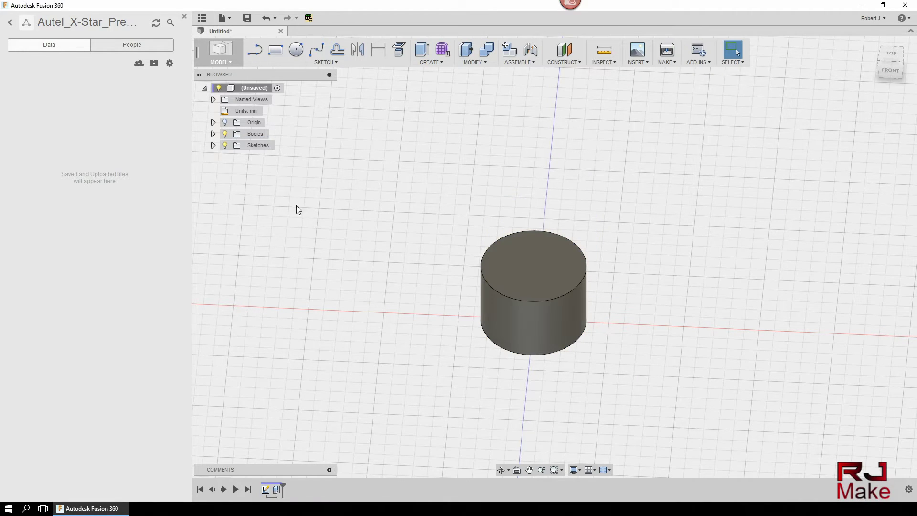
# Reopen the base sketch and extrude the rectangular area outside the circle 3 mm as a new body
pyautogui.click(213, 146)
pyautogui.click(213, 133)
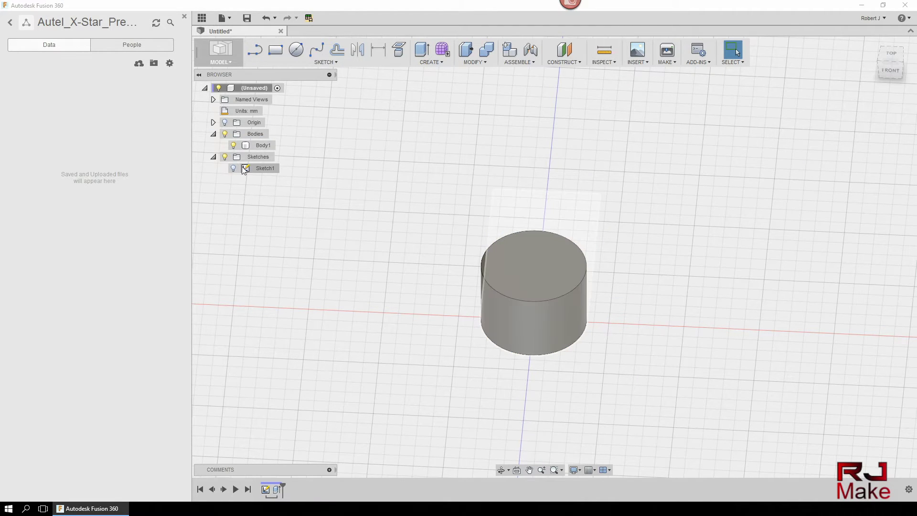
pyautogui.doubleClick(252, 168)
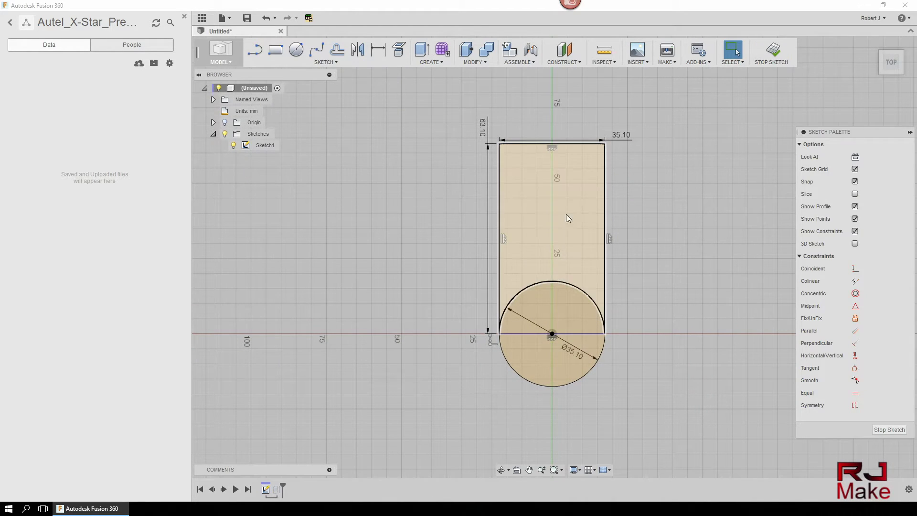
pyautogui.click(563, 208)
pyautogui.rightClick(564, 206)
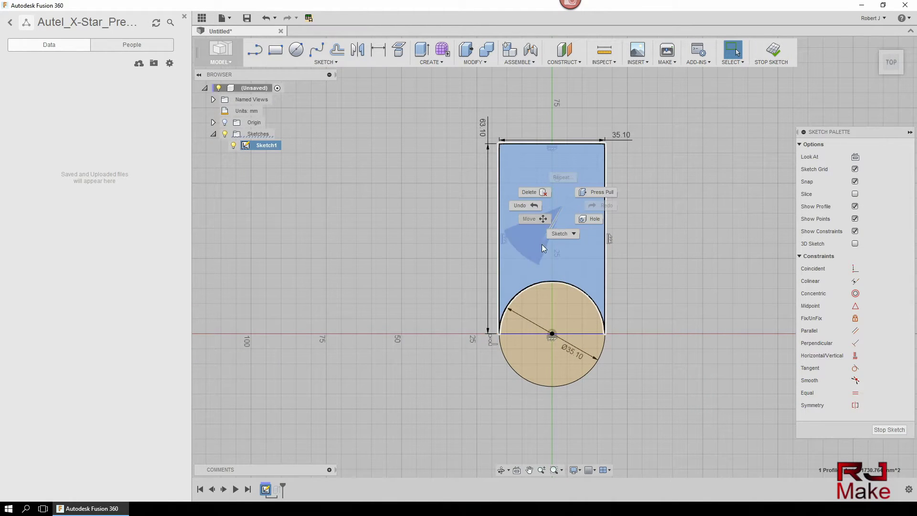
pyautogui.rightClick(524, 234)
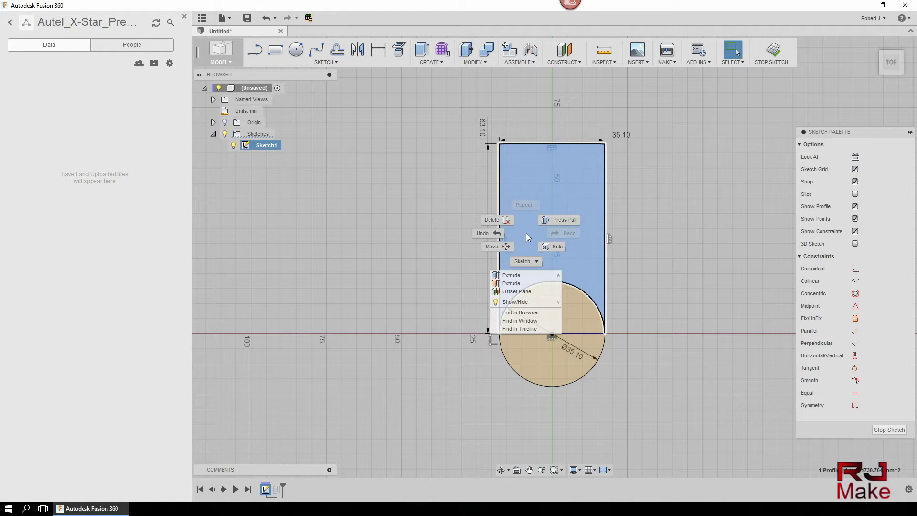
pyautogui.click(525, 278)
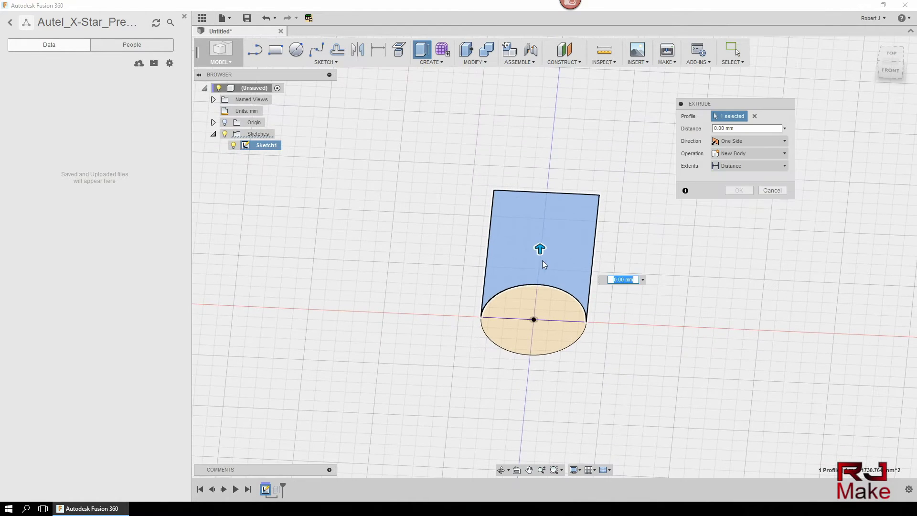
pyautogui.write('3')
pyautogui.press('Return')
# Combine the two bodies with a Join operation, using the rectangular plate as target and the cylinder as tool body
pyautogui.keyDown('shift'); pyautogui.moveTo(666, 329); pyautogui.dragTo(669, 355, button='middle'); pyautogui.keyUp('shift')
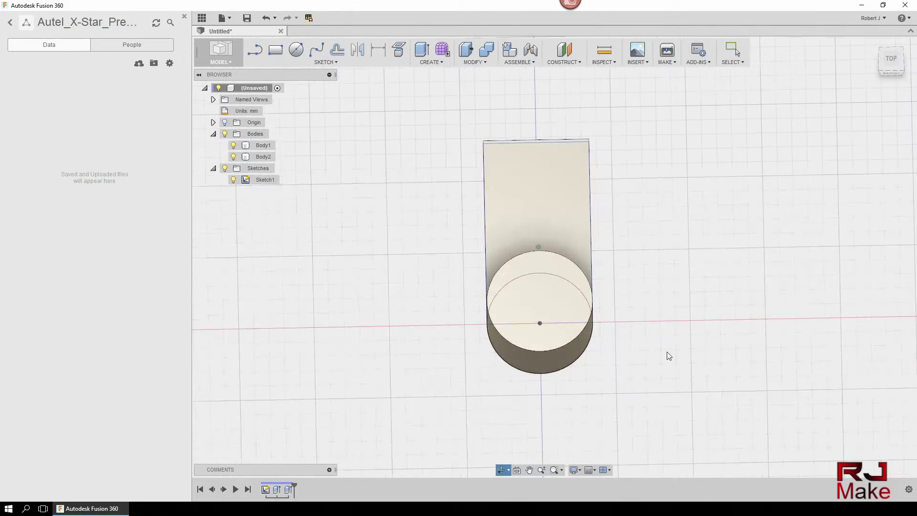
pyautogui.click(549, 291)
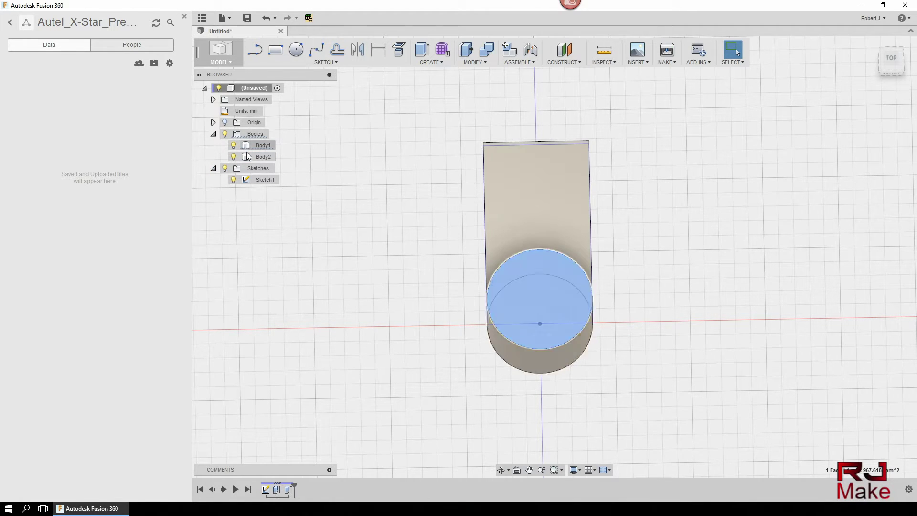
pyautogui.click(511, 173)
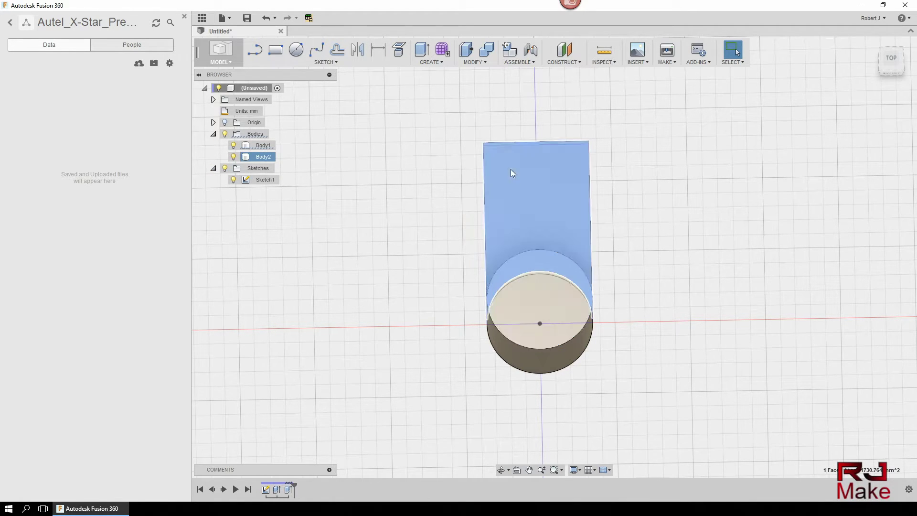
pyautogui.click(532, 309)
pyautogui.moveTo(665, 305)
pyautogui.keyDown('shift'); pyautogui.mouseDown(button='middle')
pyautogui.moveTo(661, 345)
pyautogui.moveTo(666, 285)
pyautogui.moveTo(694, 286)
pyautogui.moveTo(657, 306)
pyautogui.mouseUp(button='middle'); pyautogui.keyUp('shift')
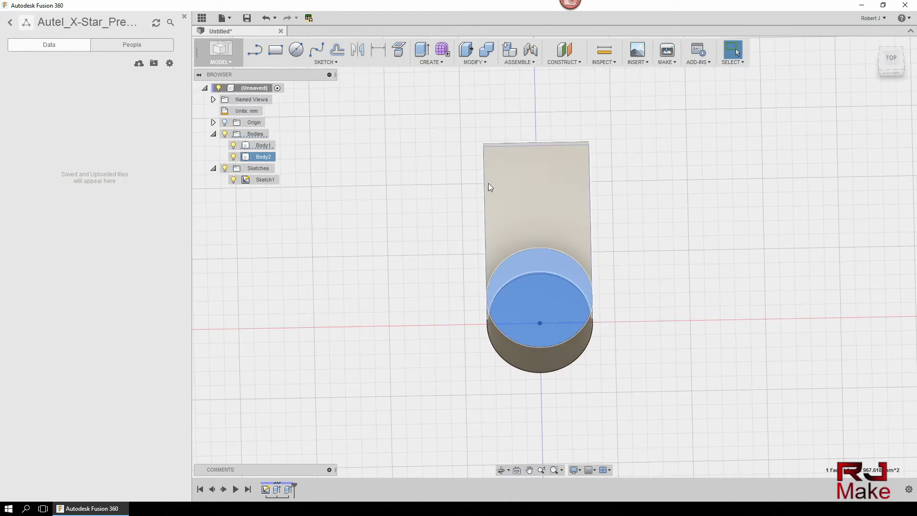
pyautogui.press('Escape')
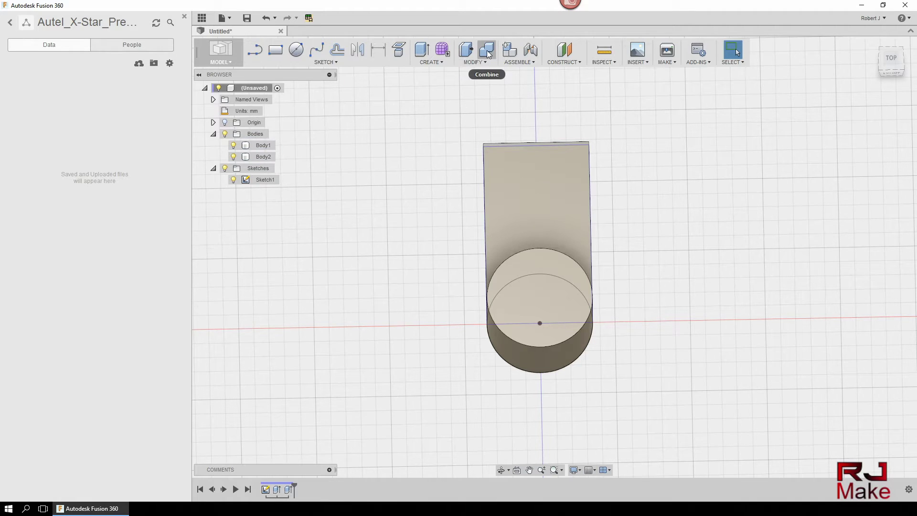
pyautogui.click(475, 63)
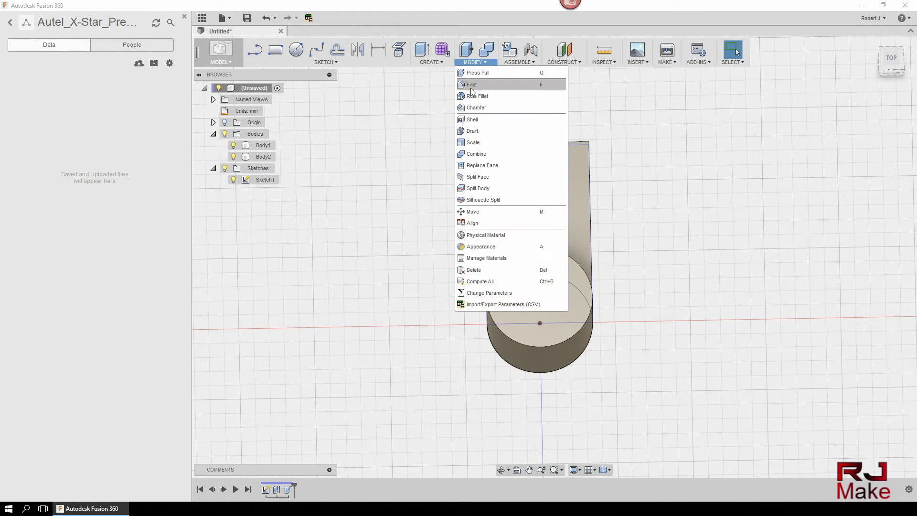
pyautogui.click(476, 154)
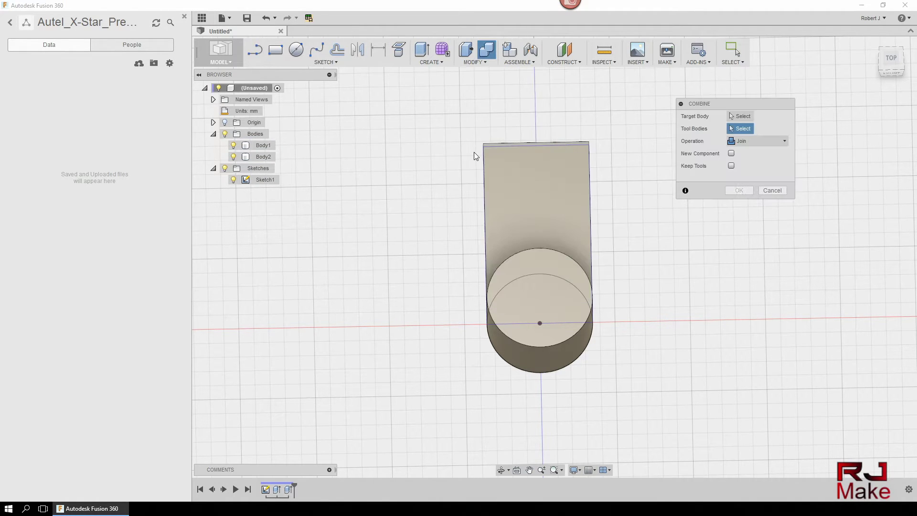
pyautogui.click(527, 177)
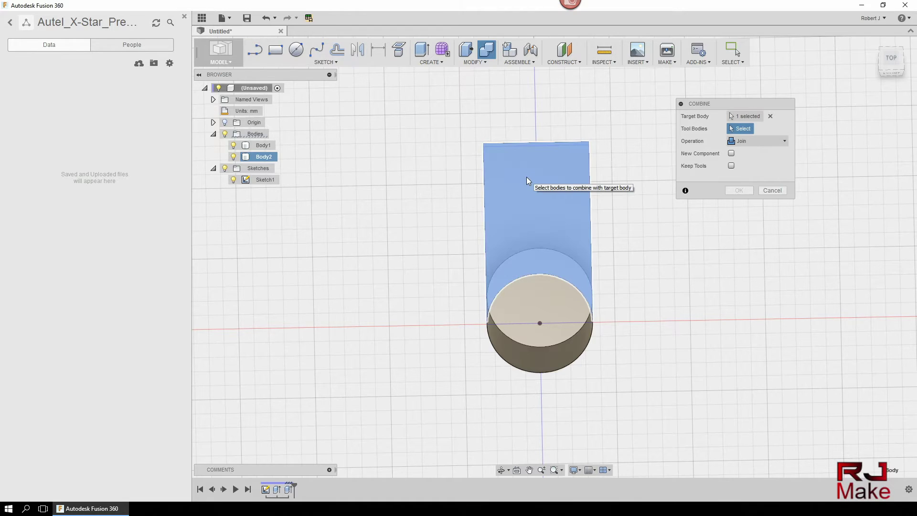
pyautogui.click(540, 290)
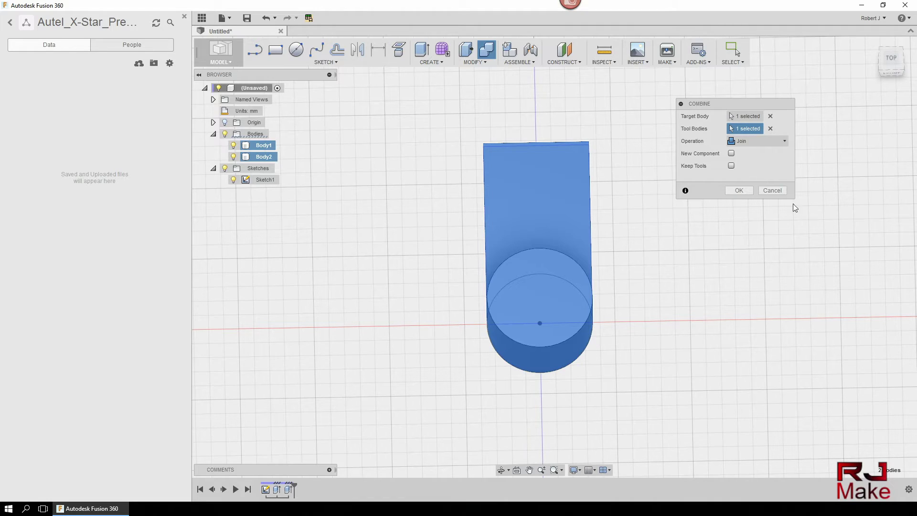
pyautogui.click(738, 190)
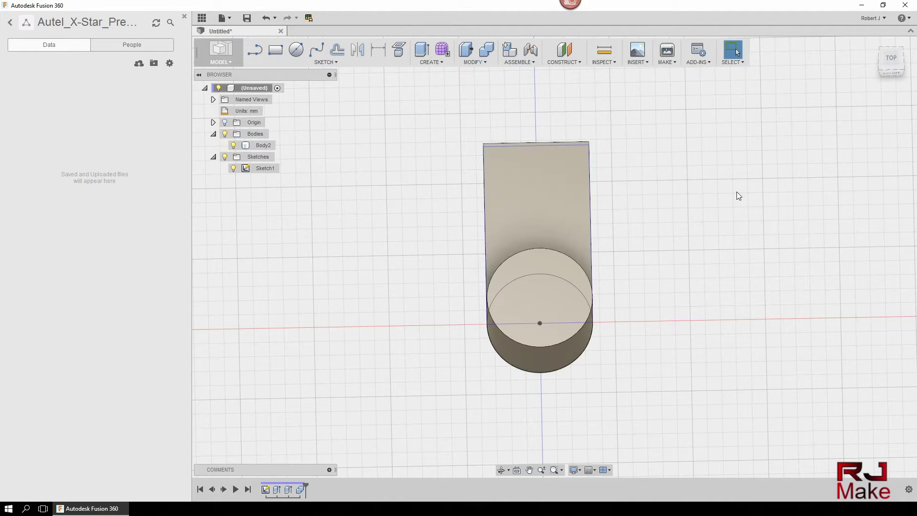
# Shell the joined body from the cylinder's top face with an inside thickness of 1.80 mm
pyautogui.click(250, 145)
pyautogui.click(396, 237)
pyautogui.keyDown('shift'); pyautogui.moveTo(395, 237); pyautogui.dragTo(392, 210, button='middle'); pyautogui.keyUp('shift')
pyautogui.click(531, 256)
pyautogui.rightClick(533, 255)
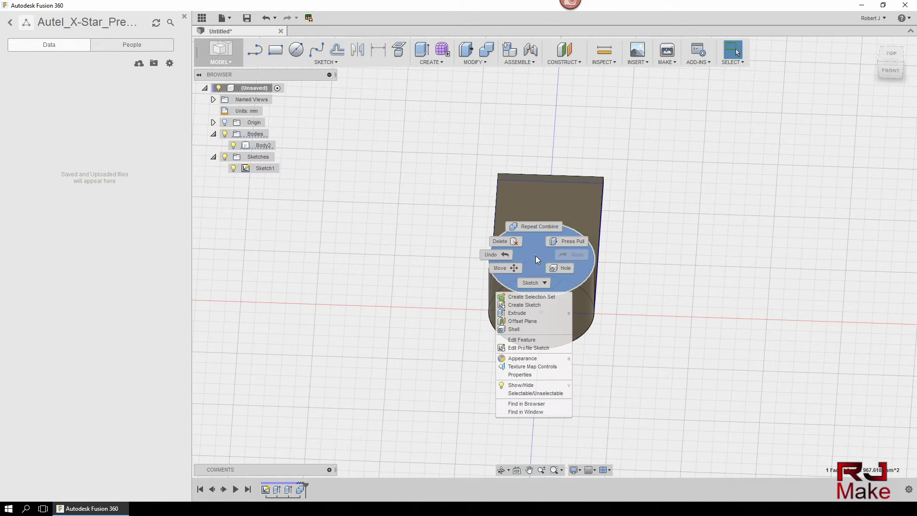
pyautogui.click(516, 330)
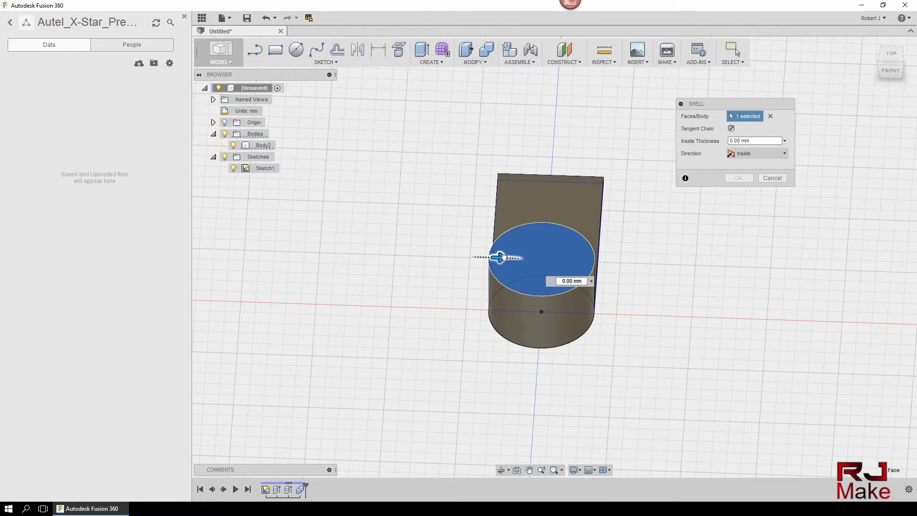
pyautogui.moveTo(504, 258); pyautogui.dragTo(521, 259)
pyautogui.click(584, 282)
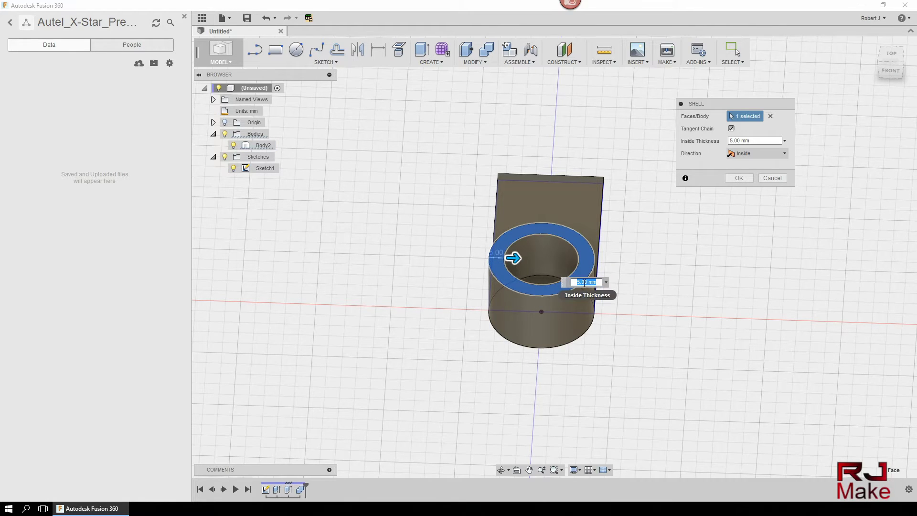
pyautogui.write('1.80')
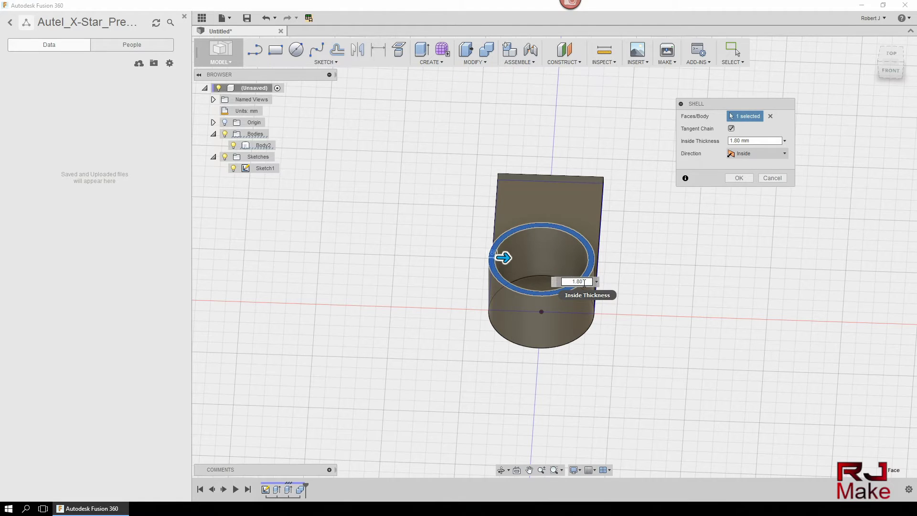
pyautogui.press('Return')
# Fillet the curved edge where the cylinder's outer wall meets the plate with a 2.50 mm radius
pyautogui.keyDown('shift'); pyautogui.moveTo(635, 271); pyautogui.dragTo(636, 306, button='middle'); pyautogui.keyUp('shift')
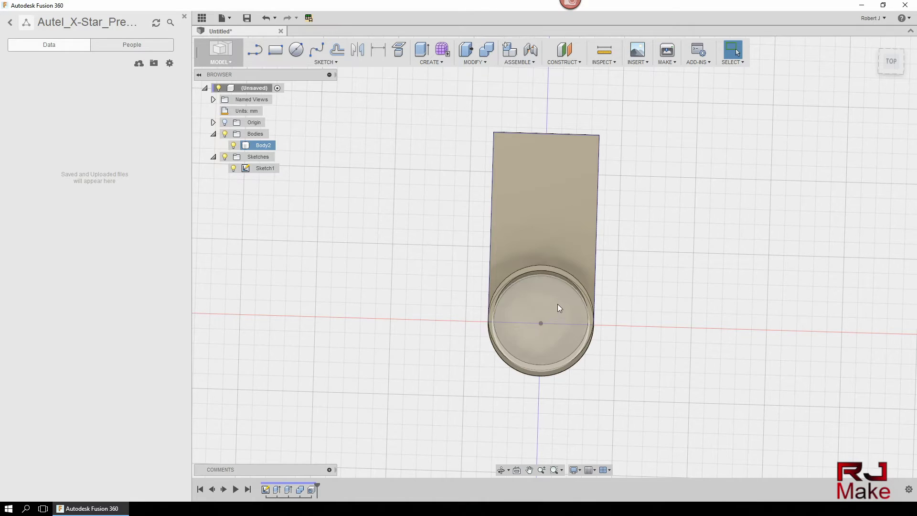
pyautogui.keyDown('shift'); pyautogui.moveTo(741, 293); pyautogui.dragTo(627, 219, button='middle'); pyautogui.keyUp('shift')
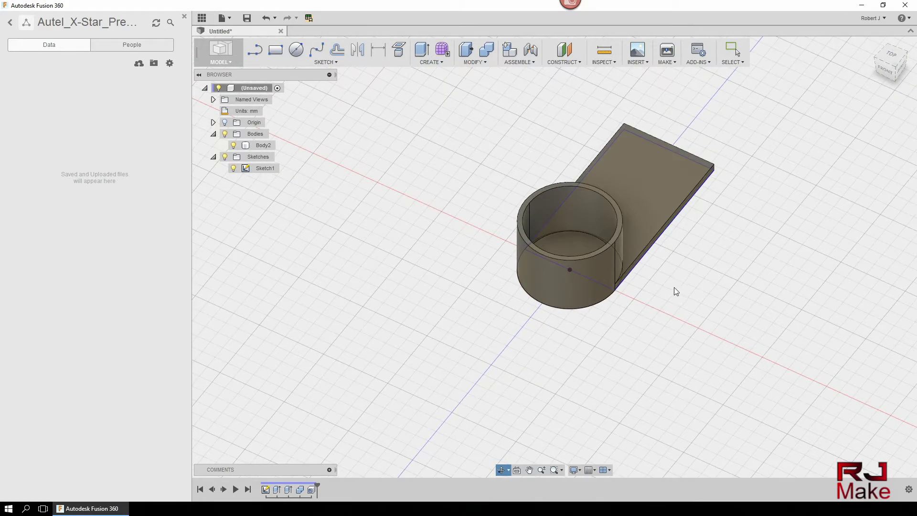
pyautogui.keyDown('shift'); pyautogui.moveTo(673, 288); pyautogui.dragTo(586, 272, button='middle'); pyautogui.keyUp('shift')
pyautogui.scroll(6, 593, 276)
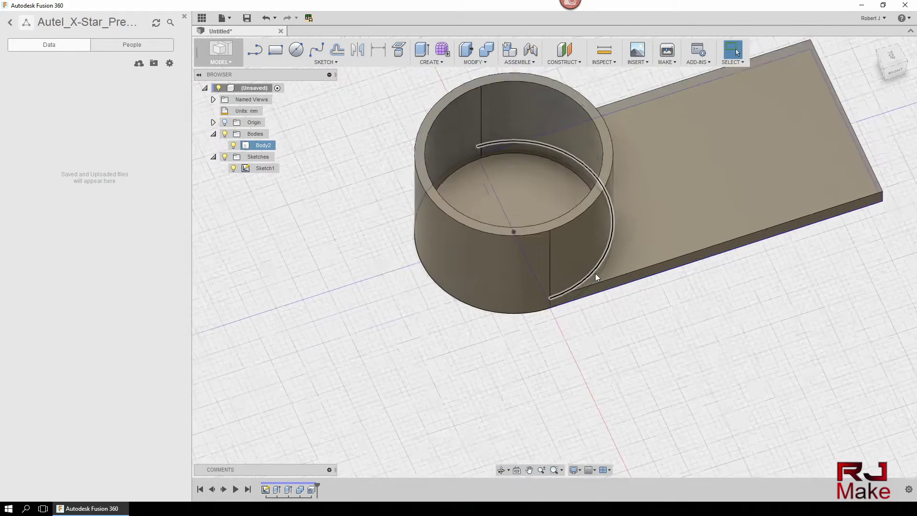
pyautogui.click(589, 276)
pyautogui.press('f')
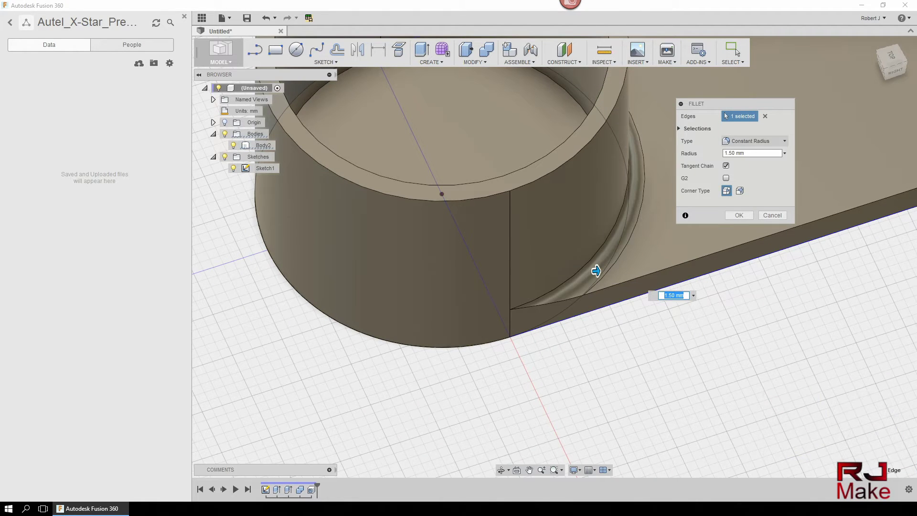
pyautogui.press('Return')
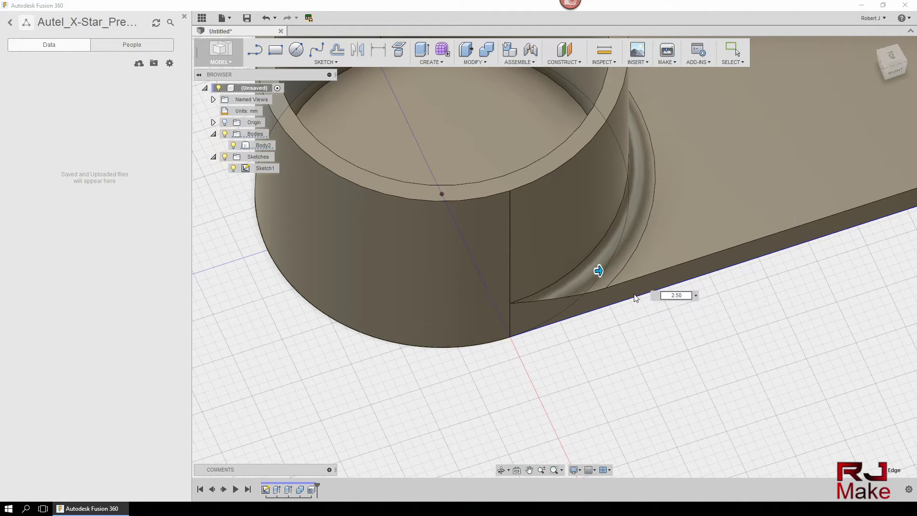
# Start a new sketch on the rectangular plate's upper face
pyautogui.scroll(-3, 680, 316)
pyautogui.keyDown('shift'); pyautogui.moveTo(682, 319); pyautogui.dragTo(712, 282, button='middle'); pyautogui.keyUp('shift')
pyautogui.keyDown('shift'); pyautogui.moveTo(821, 102); pyautogui.dragTo(762, 192, button='middle'); pyautogui.keyUp('shift')
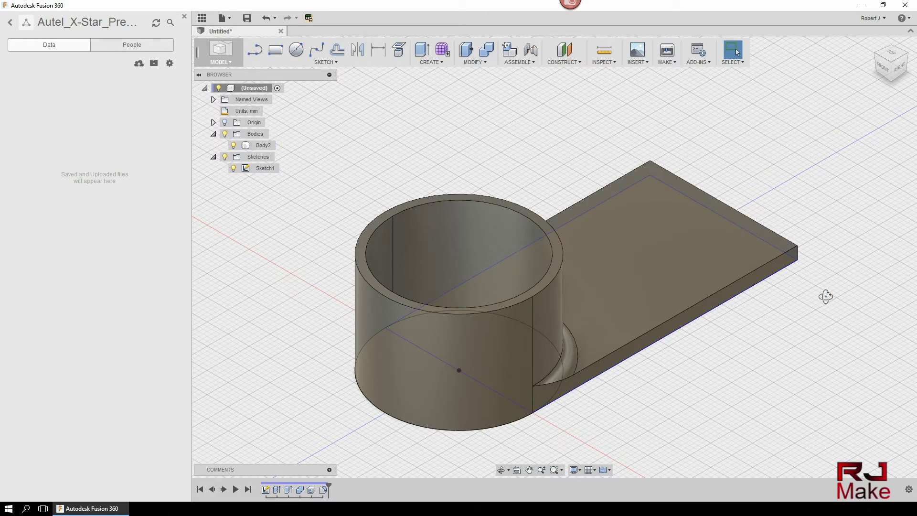
pyautogui.keyDown('shift'); pyautogui.moveTo(825, 296); pyautogui.dragTo(841, 332, button='middle'); pyautogui.keyUp('shift')
pyautogui.moveTo(784, 337); pyautogui.dragTo(796, 285, button='middle')
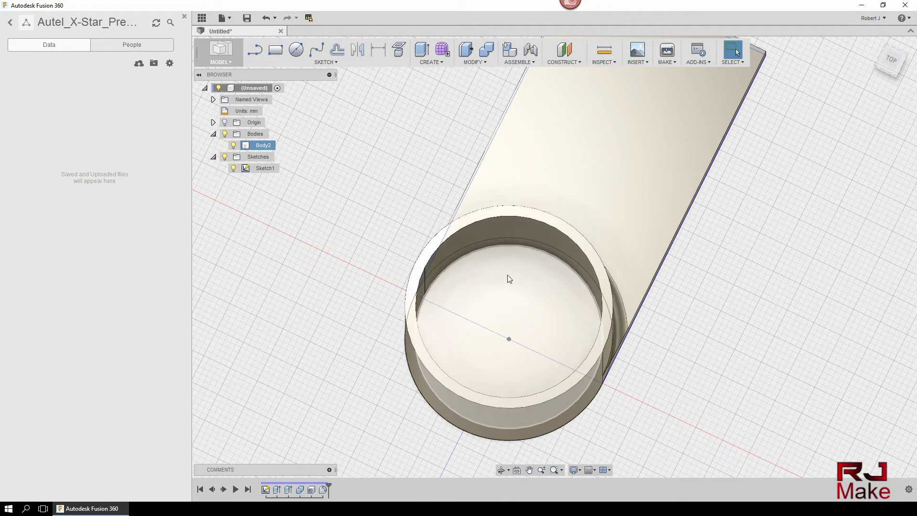
pyautogui.keyDown('shift'); pyautogui.moveTo(792, 273); pyautogui.dragTo(682, 170, button='middle'); pyautogui.keyUp('shift')
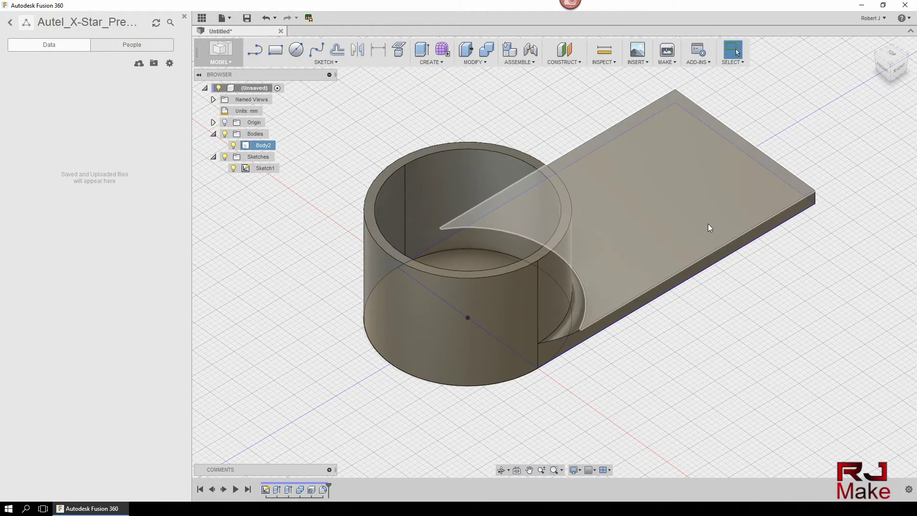
pyautogui.click(782, 189)
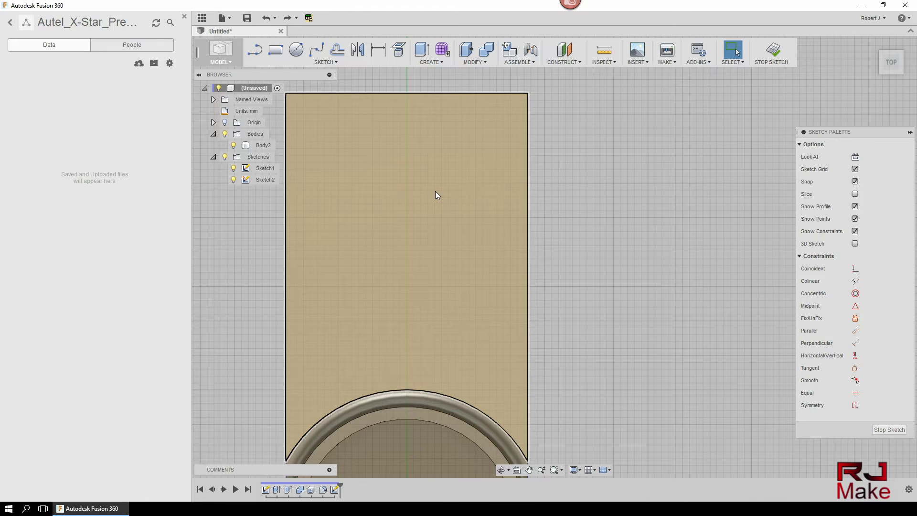
# Sketch a rectangular strip about 2.5 mm deep across the plate's full width, between the cylinder and the plate's far edge
pyautogui.press('r')
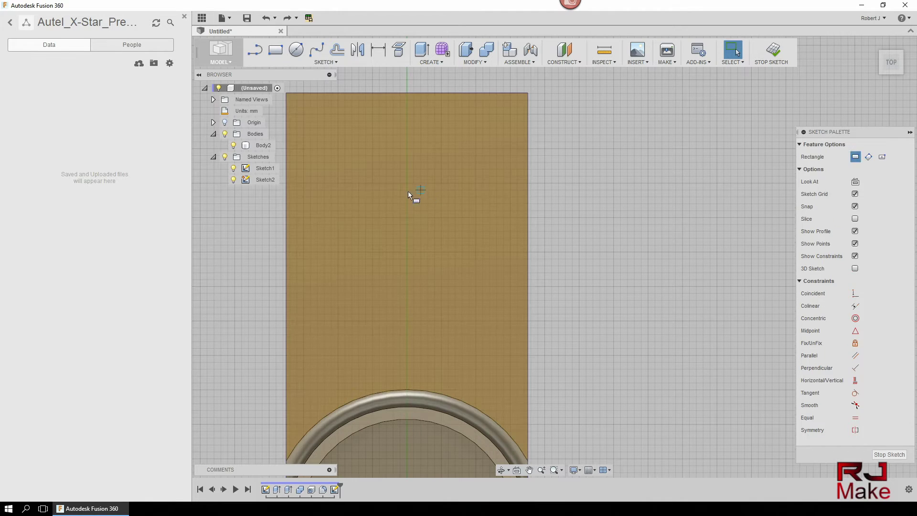
pyautogui.click(288, 183)
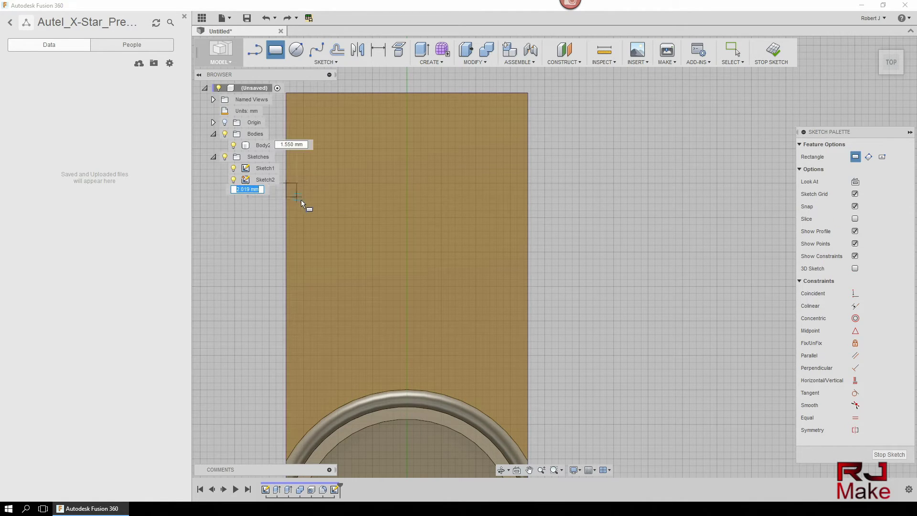
pyautogui.scroll(4, 527, 205)
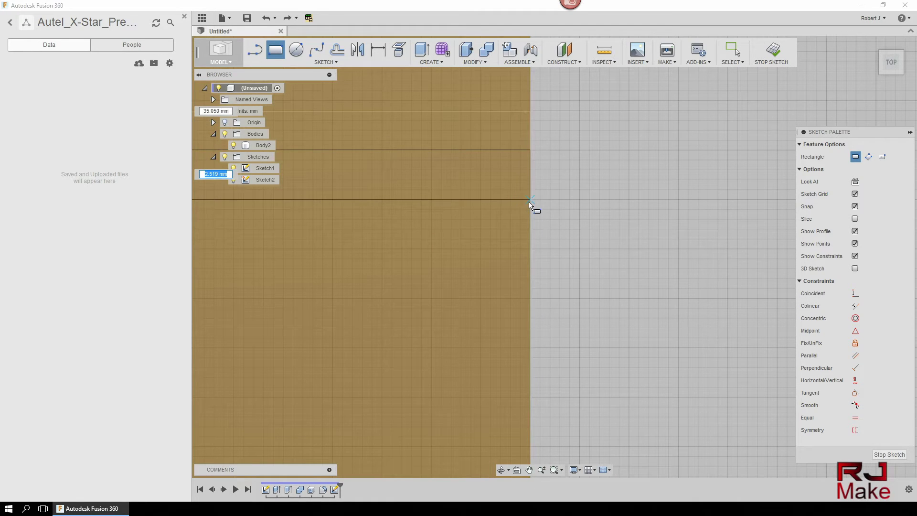
pyautogui.click(530, 200)
pyautogui.scroll(-5, 551, 230)
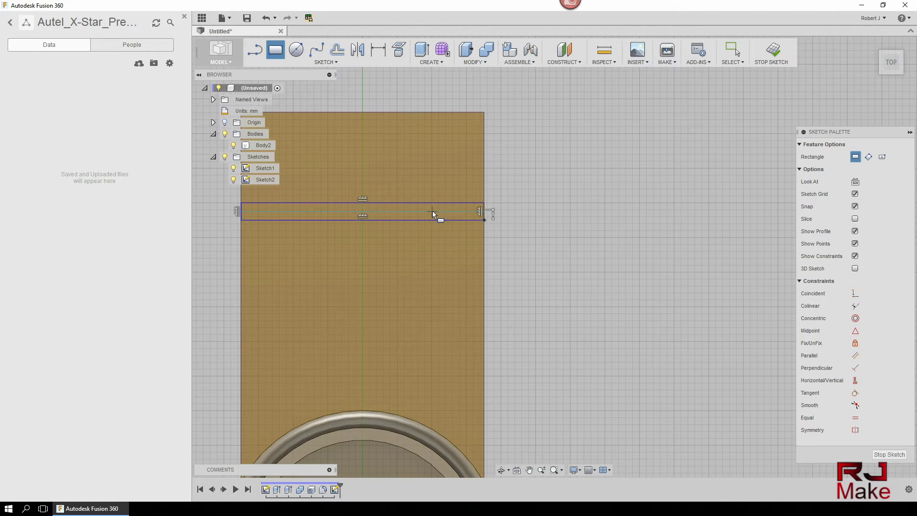
pyautogui.press('Escape')
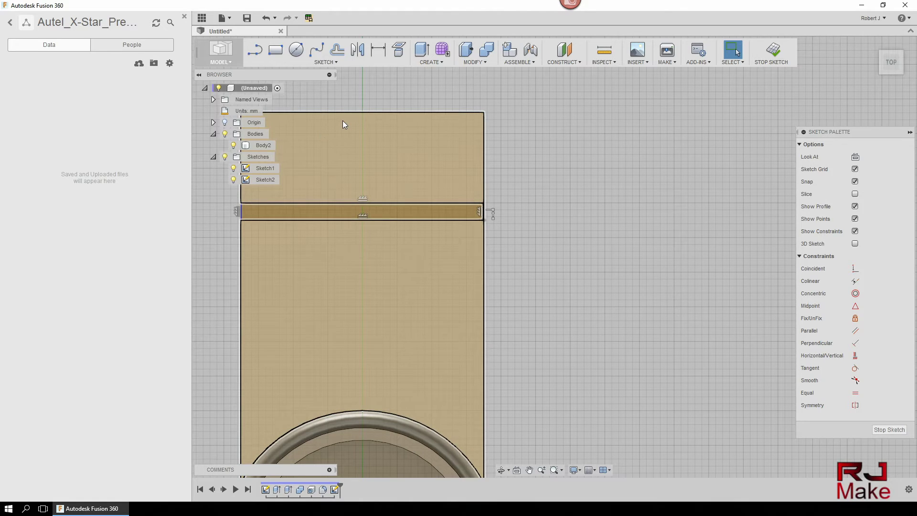
pyautogui.click(340, 118)
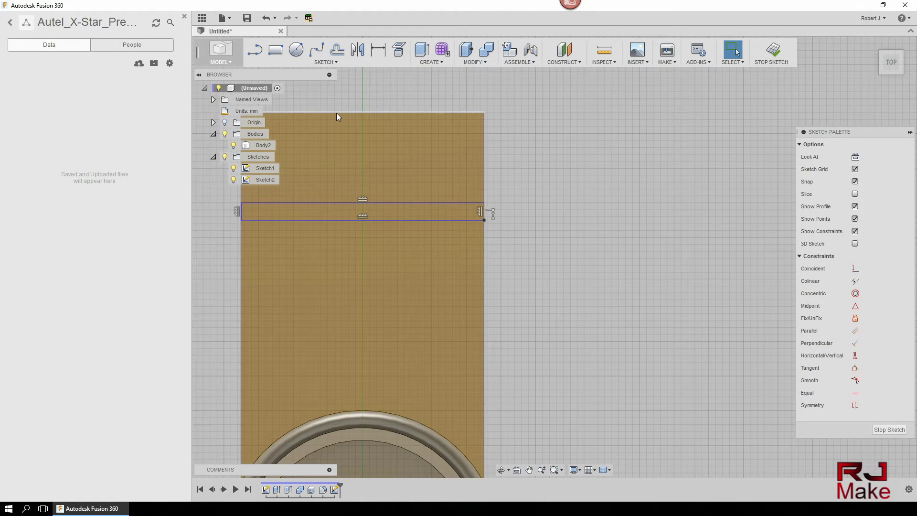
pyautogui.click(336, 115)
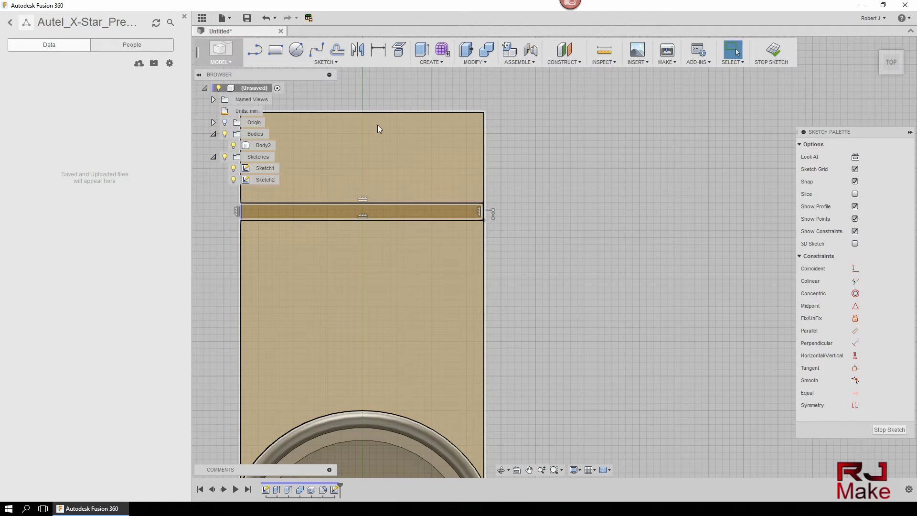
# Sketch a smaller rectangle about 2 mm deep against the plate's far edge, roughly midway across its width
pyautogui.press('r')
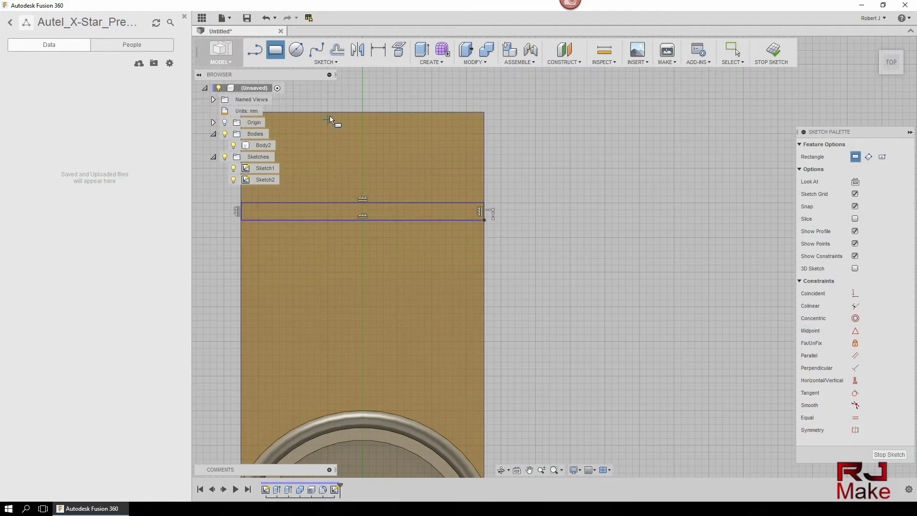
pyautogui.click(329, 112)
pyautogui.click(431, 126)
pyautogui.press('Escape')
pyautogui.moveTo(507, 167); pyautogui.dragTo(593, 173, button='middle')
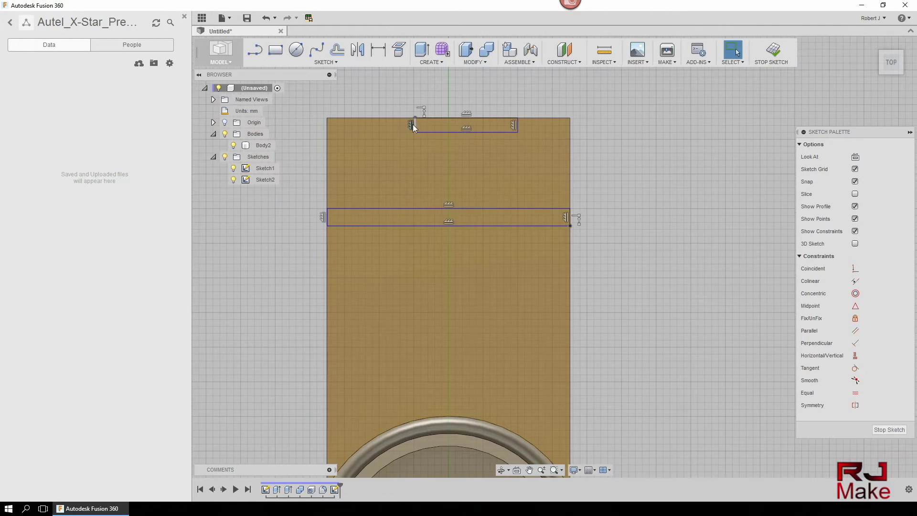
# Dimension the small rectangle to 15 mm wide and 3 mm deep
pyautogui.click(378, 49)
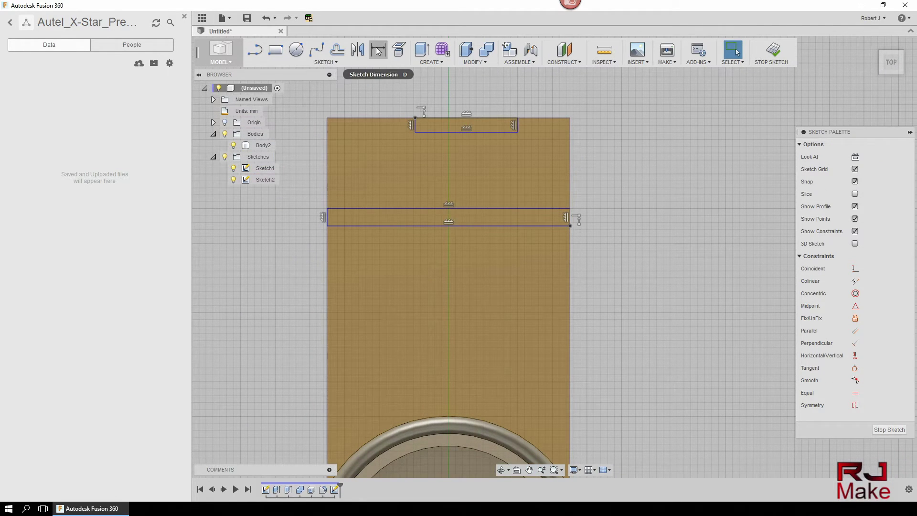
pyautogui.click(415, 124)
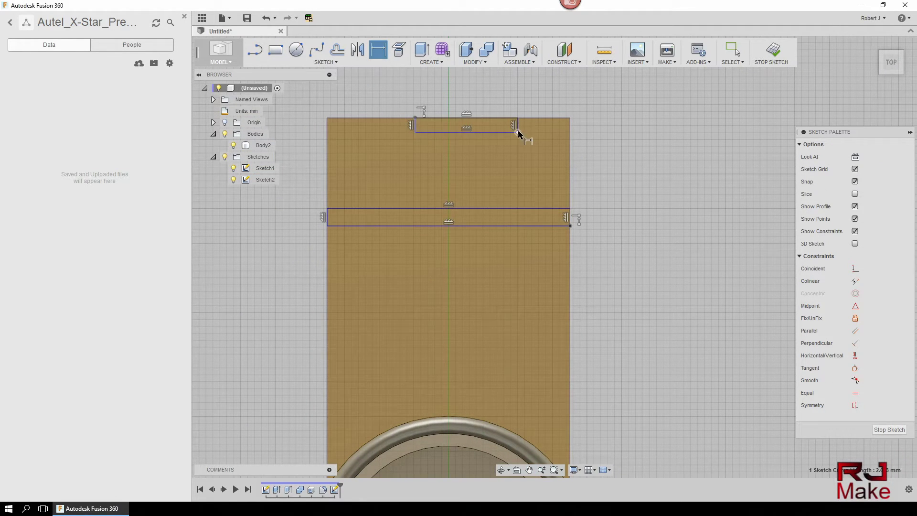
pyautogui.click(517, 125)
pyautogui.click(473, 88)
pyautogui.write('15')
pyautogui.press('Return')
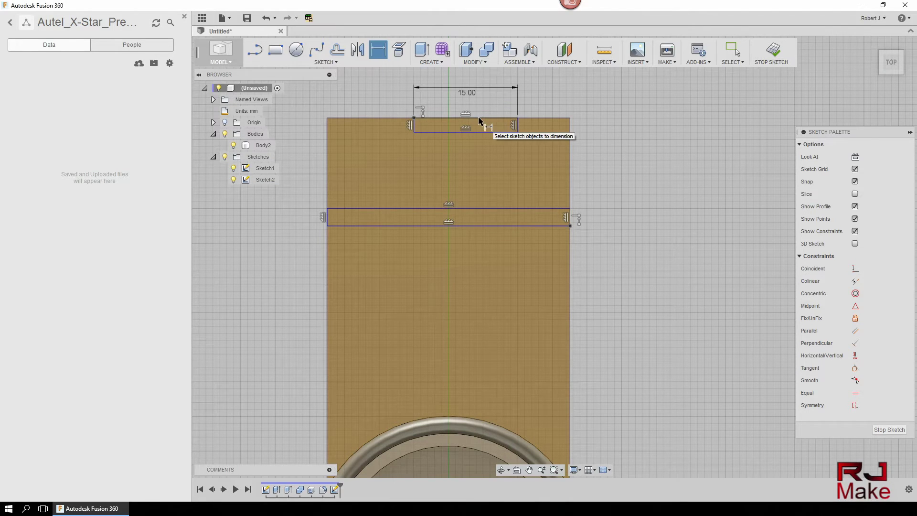
pyautogui.click(481, 119)
pyautogui.click(480, 132)
pyautogui.click(621, 132)
pyautogui.write('3')
pyautogui.press('Return')
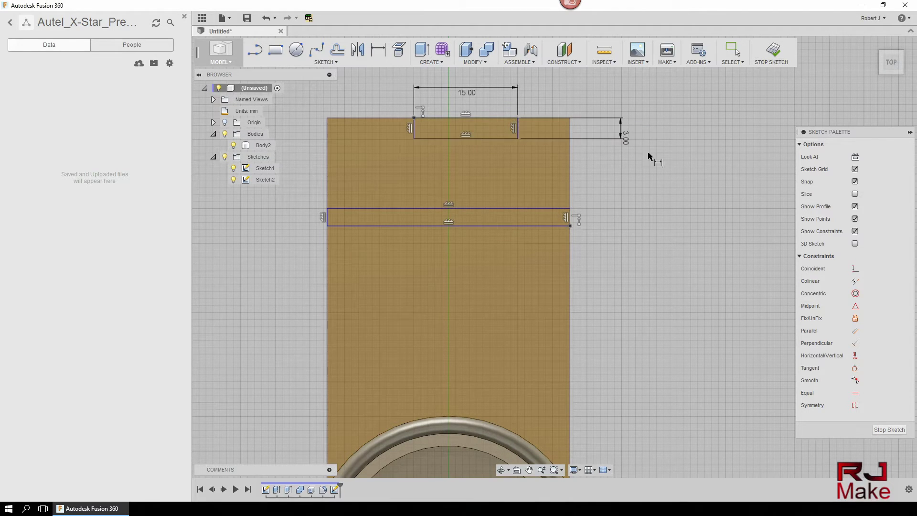
# Dimension the full-width strip to 2.50 mm deep and 35.10 mm long
pyautogui.click(479, 208)
pyautogui.click(475, 225)
pyautogui.click(634, 258)
pyautogui.write('2.5')
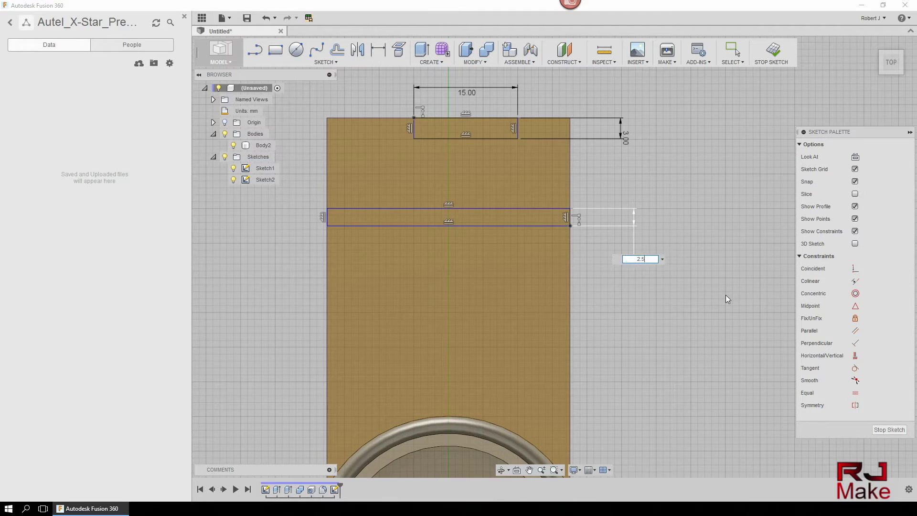
pyautogui.press('Return')
pyautogui.doubleClick(454, 171)
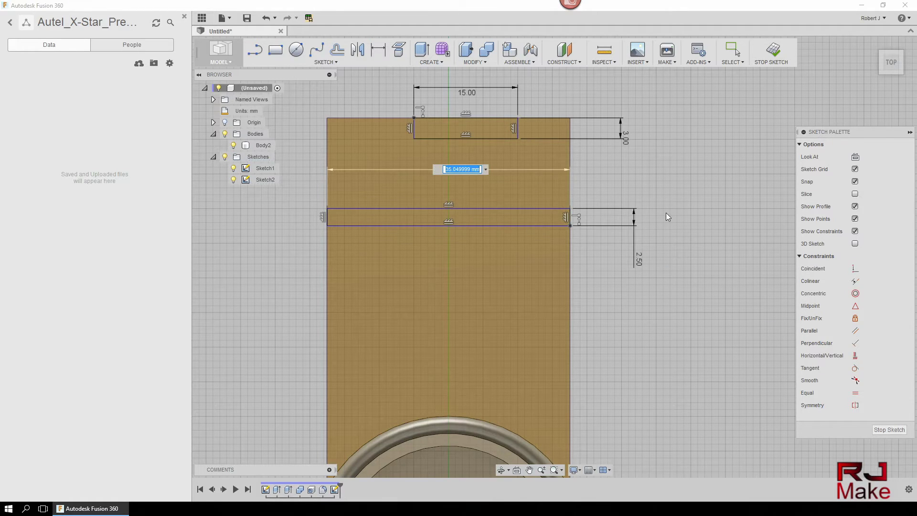
pyautogui.write('35.10')
pyautogui.press('Return')
pyautogui.press('Escape')
# Draw a vertical line from the small rectangle's lower-left corner to the full-width strip
pyautogui.scroll(5, 565, 225)
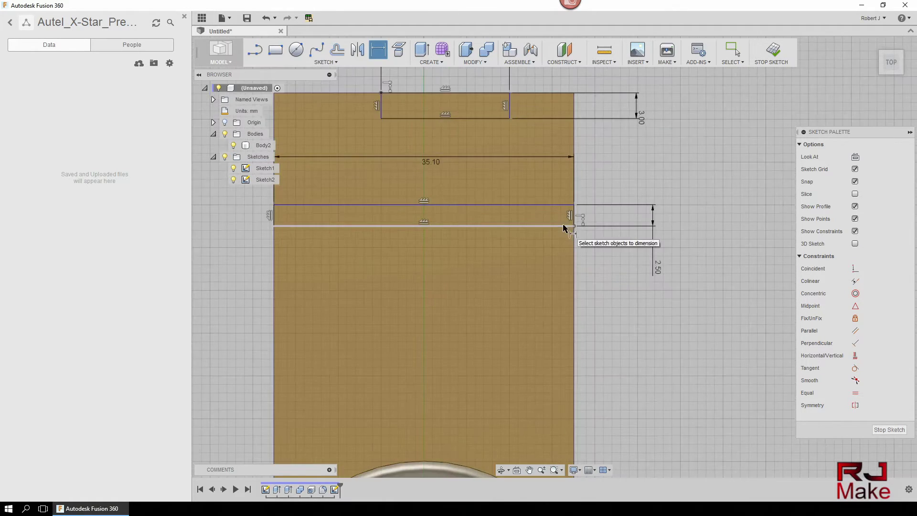
pyautogui.scroll(-5, 546, 230)
pyautogui.scroll(8, 285, 227)
pyautogui.scroll(-9, 521, 237)
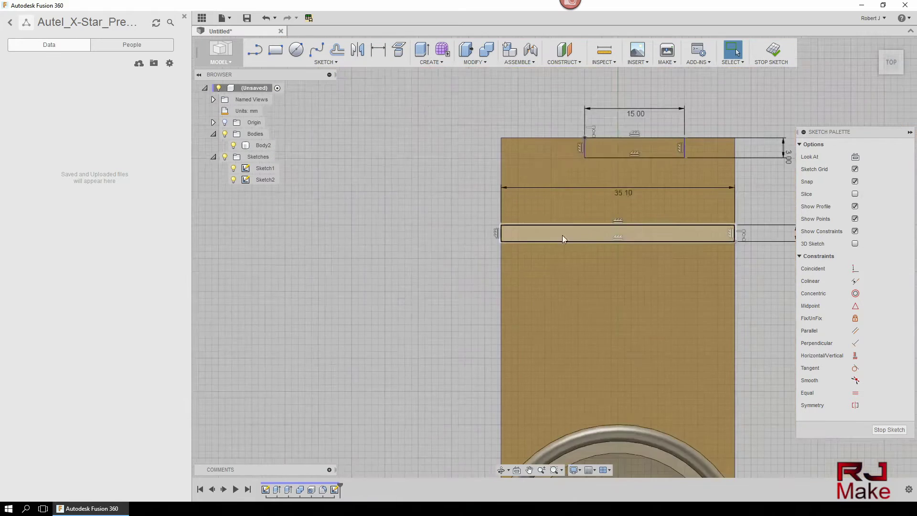
pyautogui.moveTo(563, 235); pyautogui.dragTo(381, 224, button='middle')
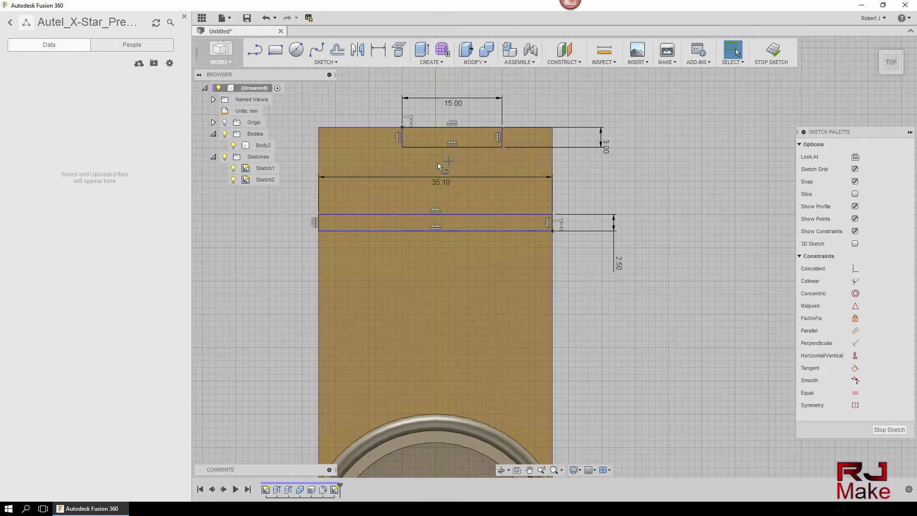
pyautogui.press('l')
pyautogui.click(403, 147)
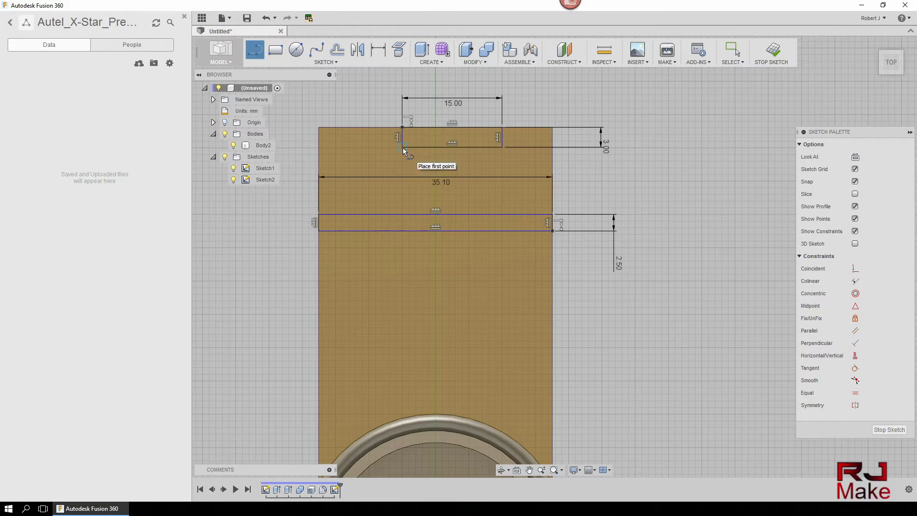
pyautogui.click(402, 215)
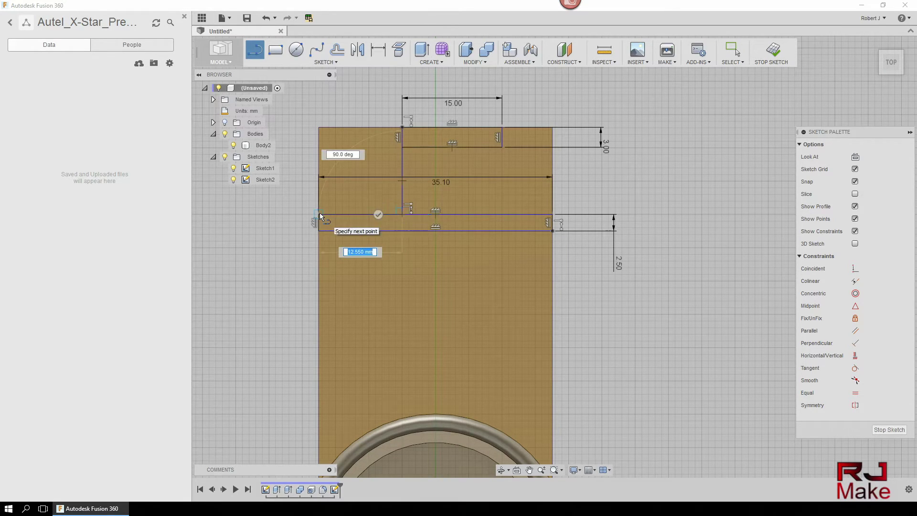
# Close the profile left of the small rectangle with lines along the plate's edges, and select it to check it
pyautogui.press('Escape')
pyautogui.press('l')
pyautogui.scroll(3, 319, 214)
pyautogui.scroll(-3, 320, 214)
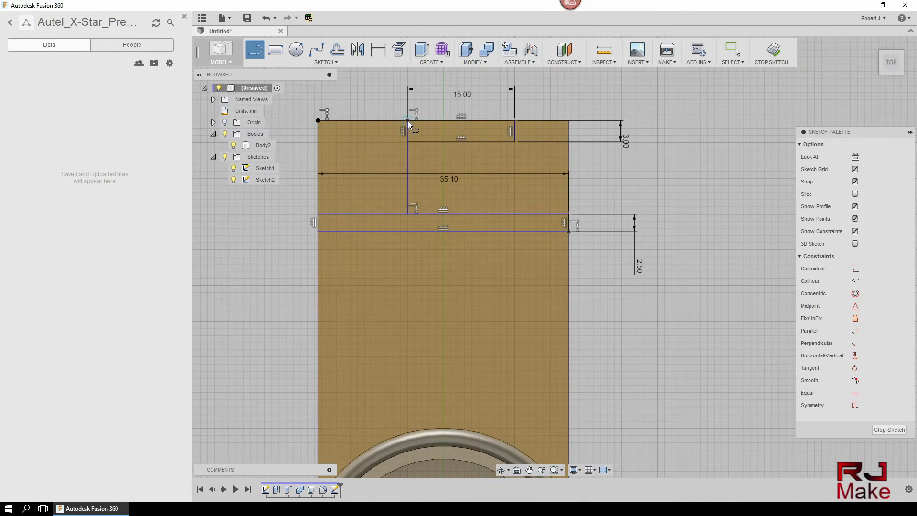
pyautogui.press('Escape')
pyautogui.click(371, 155)
# Enclose the profile right of the small rectangle with lines along the plate's right side and from the strip to the far edge
pyautogui.press('l')
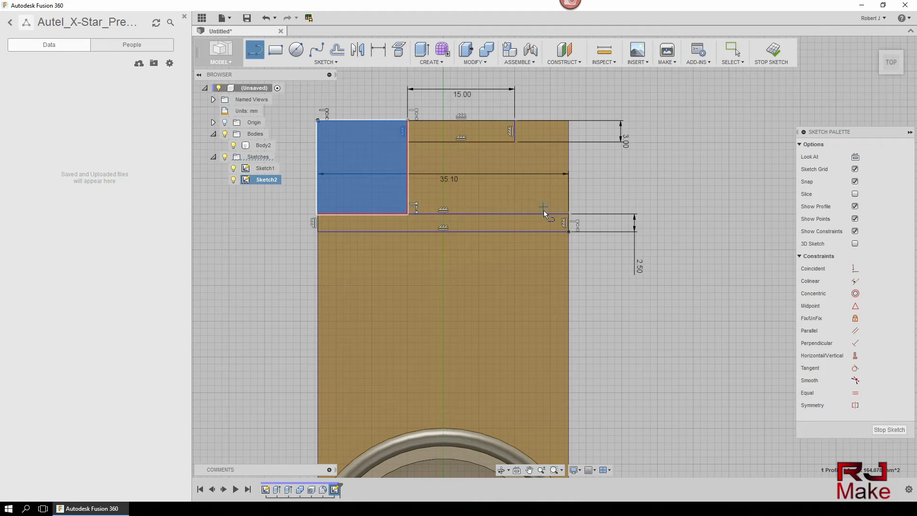
pyautogui.scroll(4, 569, 121)
pyautogui.click(572, 119)
pyautogui.scroll(2, 572, 397)
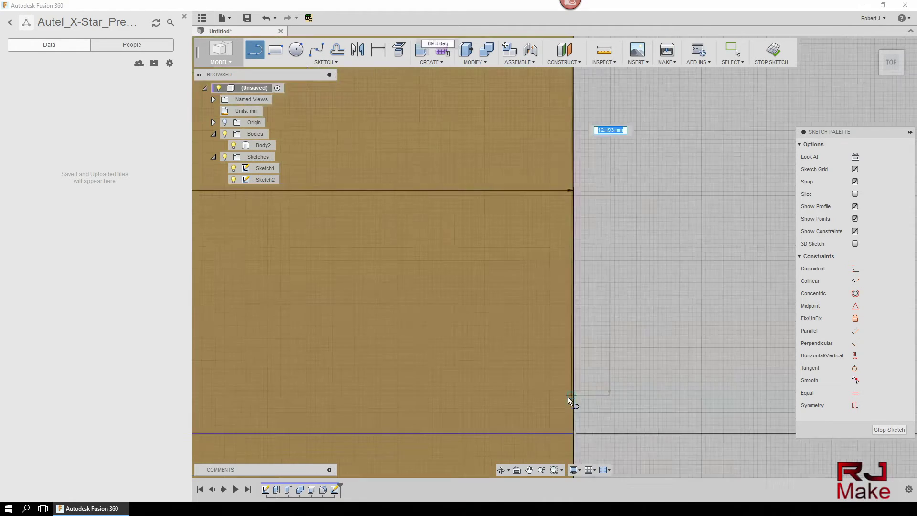
pyautogui.scroll(-5, 572, 396)
pyautogui.click(573, 396)
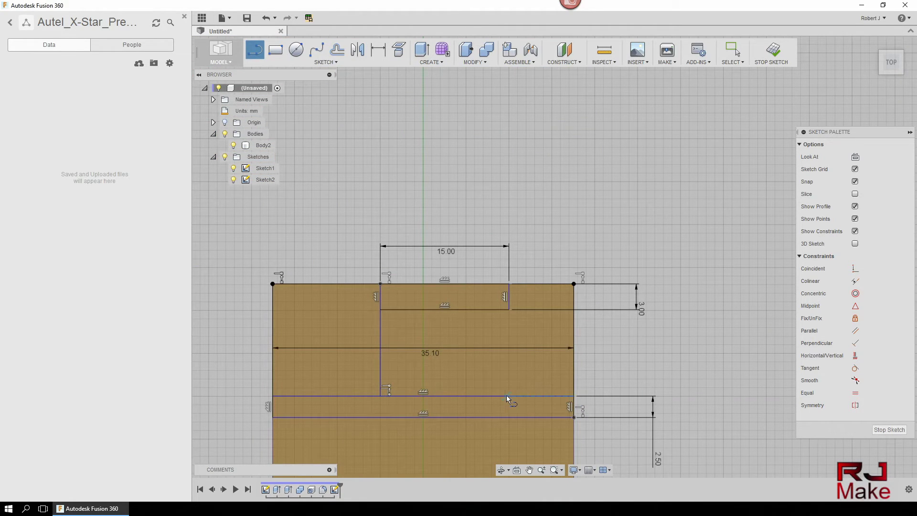
pyautogui.click(508, 396)
pyautogui.click(515, 283)
pyautogui.press('Escape')
pyautogui.click(544, 314)
# Extrude the full-width strip and the small rectangle together 25 mm upward from the plate
pyautogui.scroll(-3, 623, 254)
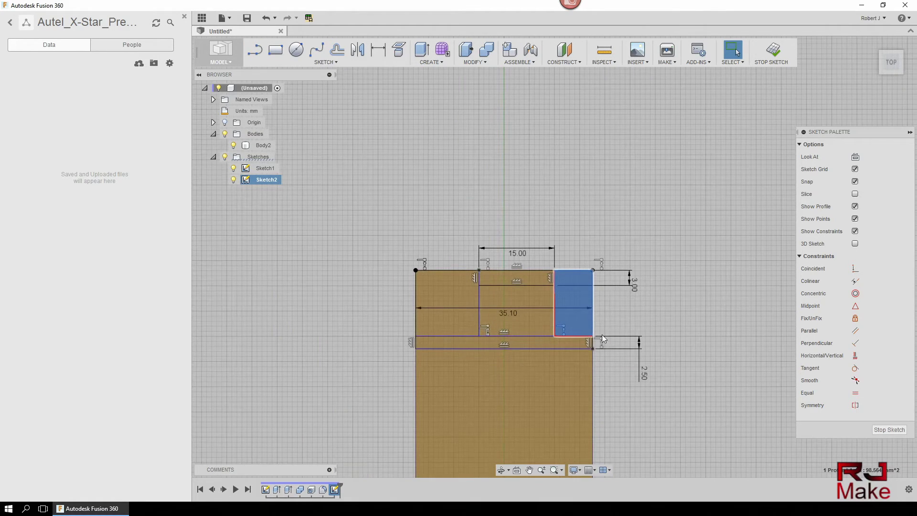
pyautogui.click(480, 343)
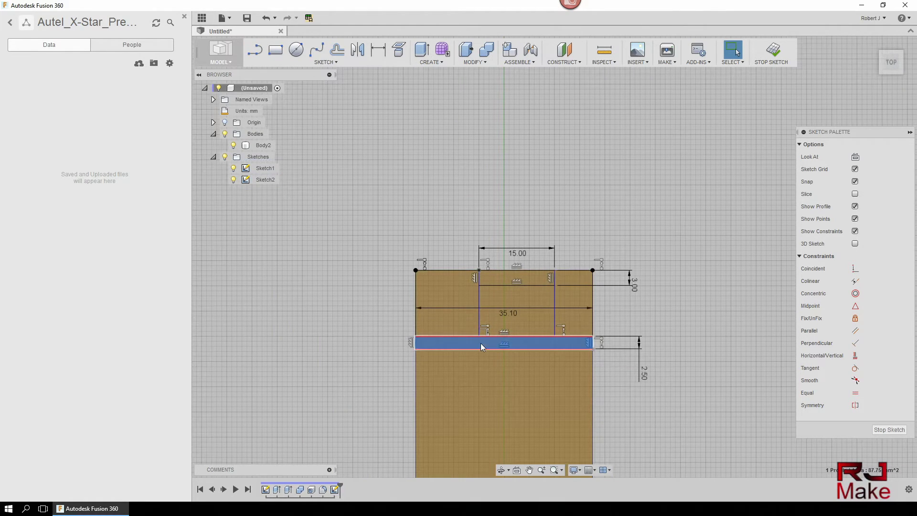
pyautogui.keyDown('ctrl'); pyautogui.click(499, 277); pyautogui.keyUp('ctrl')
pyautogui.rightClick(499, 277)
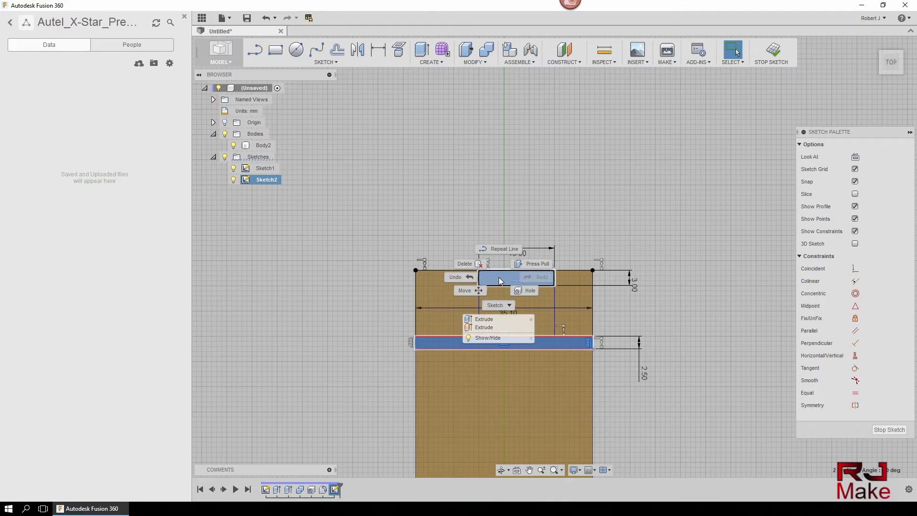
pyautogui.click(495, 316)
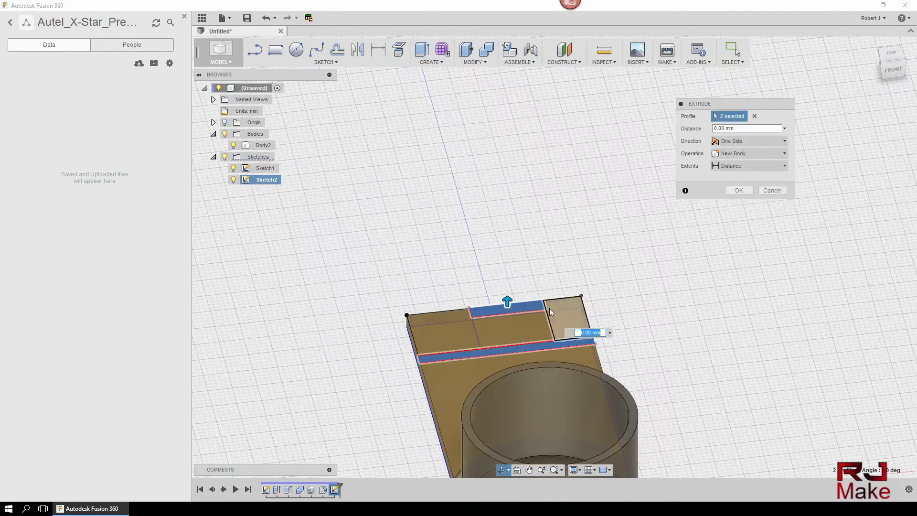
pyautogui.moveTo(508, 301); pyautogui.dragTo(508, 246)
pyautogui.write('25')
pyautogui.press('Return')
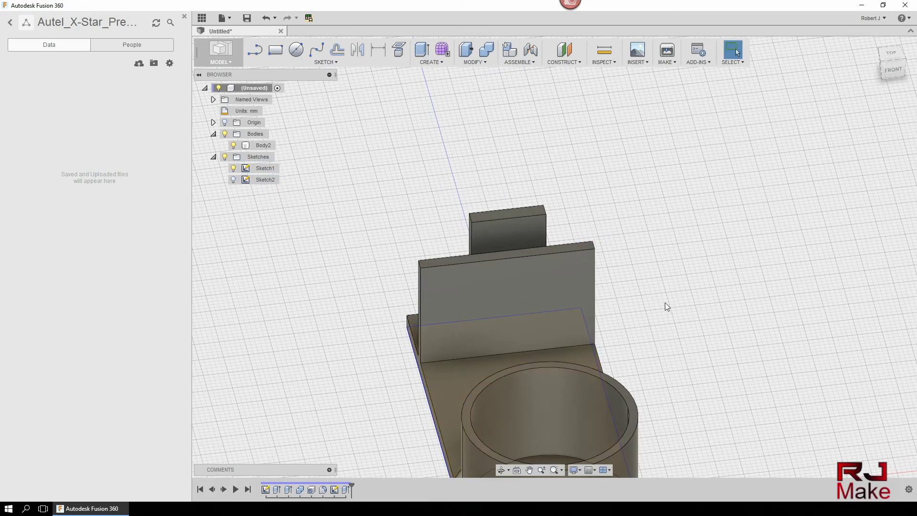
# Check the settings of the cylinder's extrusion and examine the two upright walls on the plate from several angles
pyautogui.scroll(2, 358, 397)
pyautogui.moveTo(358, 396); pyautogui.dragTo(381, 250, button='middle')
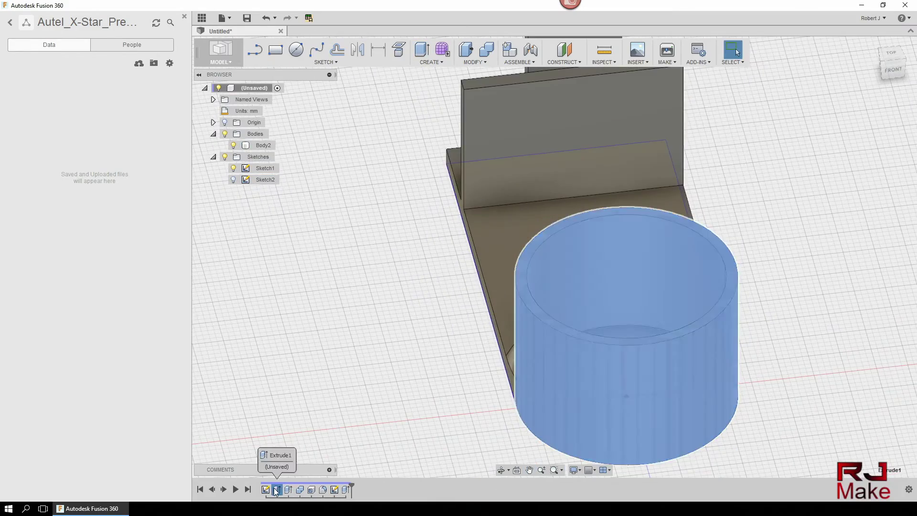
pyautogui.doubleClick(275, 491)
pyautogui.click(763, 206)
pyautogui.moveTo(747, 238)
pyautogui.keyDown('shift'); pyautogui.mouseDown(button='middle')
pyautogui.moveTo(747, 250)
pyautogui.moveTo(735, 241)
pyautogui.mouseUp(button='middle'); pyautogui.keyUp('shift')
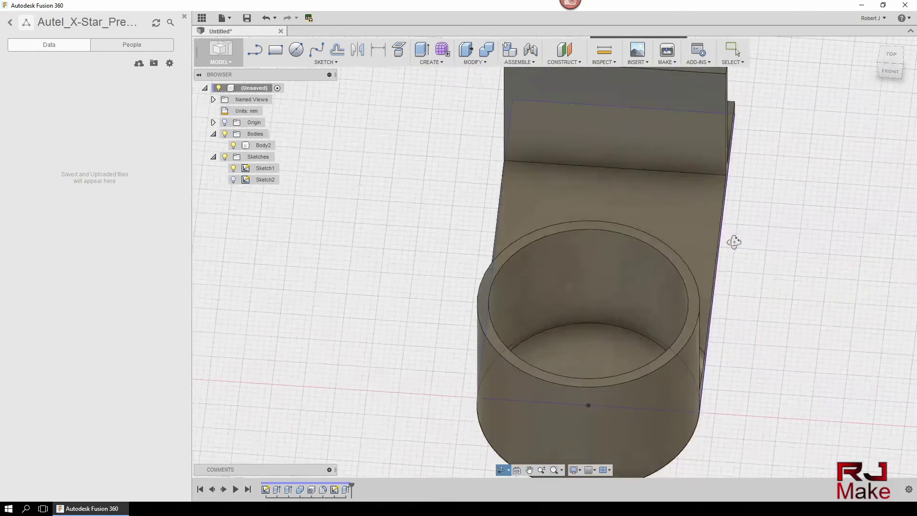
pyautogui.scroll(2, 737, 260)
pyautogui.scroll(-5, 755, 257)
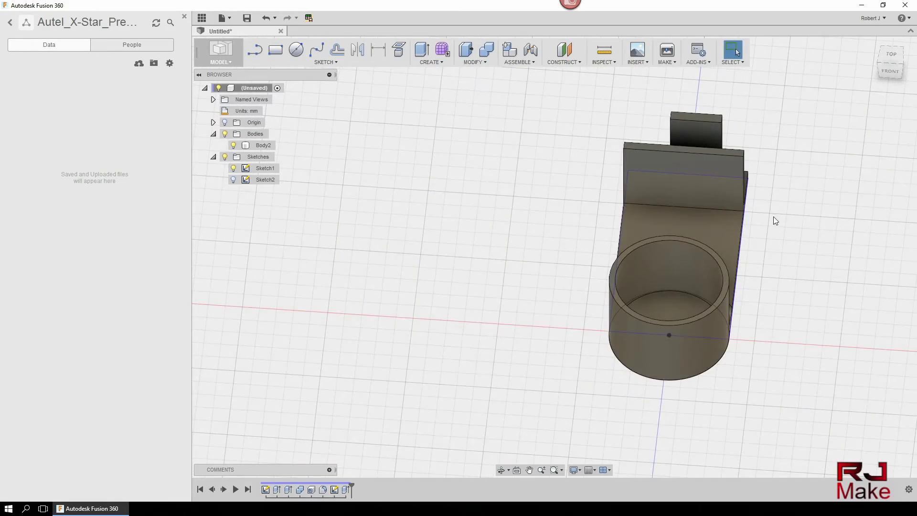
pyautogui.keyDown('shift'); pyautogui.moveTo(773, 216); pyautogui.dragTo(678, 254, button='middle'); pyautogui.keyUp('shift')
pyautogui.press('Escape')
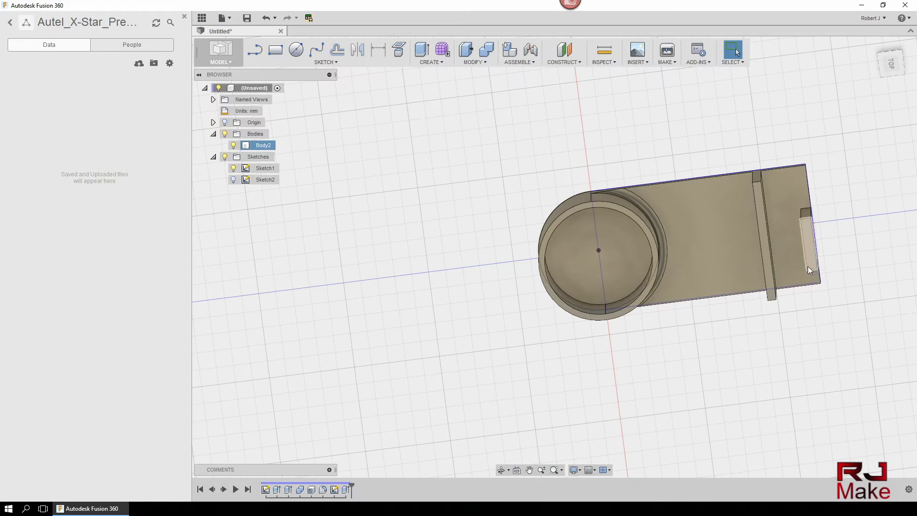
pyautogui.keyDown('shift'); pyautogui.moveTo(624, 364); pyautogui.dragTo(710, 334, button='middle'); pyautogui.keyUp('shift')
# Show the model from the top and reopen the sketch of the strip and small rectangle for editing
pyautogui.click(893, 57)
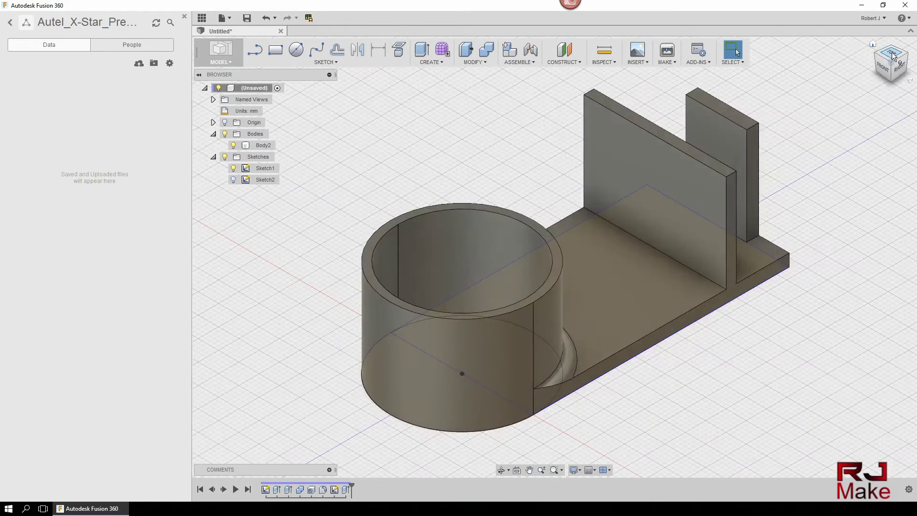
pyautogui.click(893, 56)
pyautogui.doubleClick(262, 180)
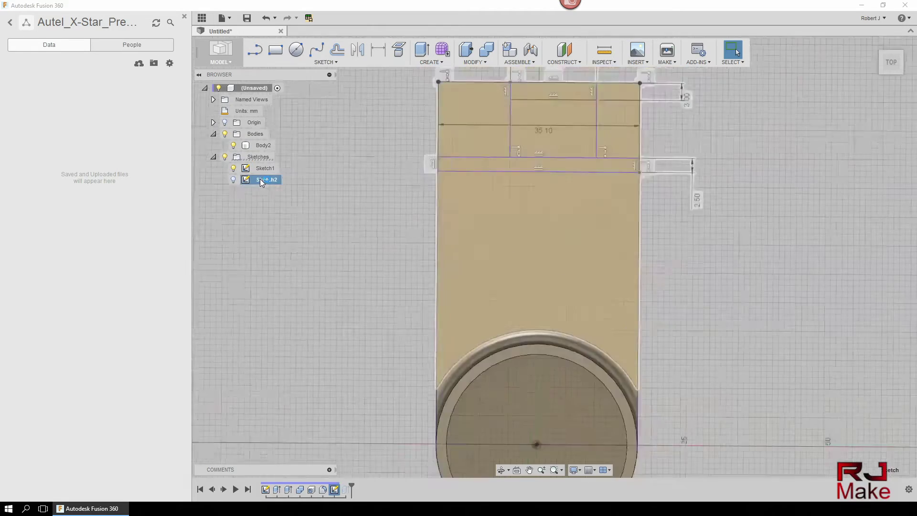
# Cut away the two profiles beside the small rectangle with an extrusion that extends to the plate's underside
pyautogui.click(468, 156)
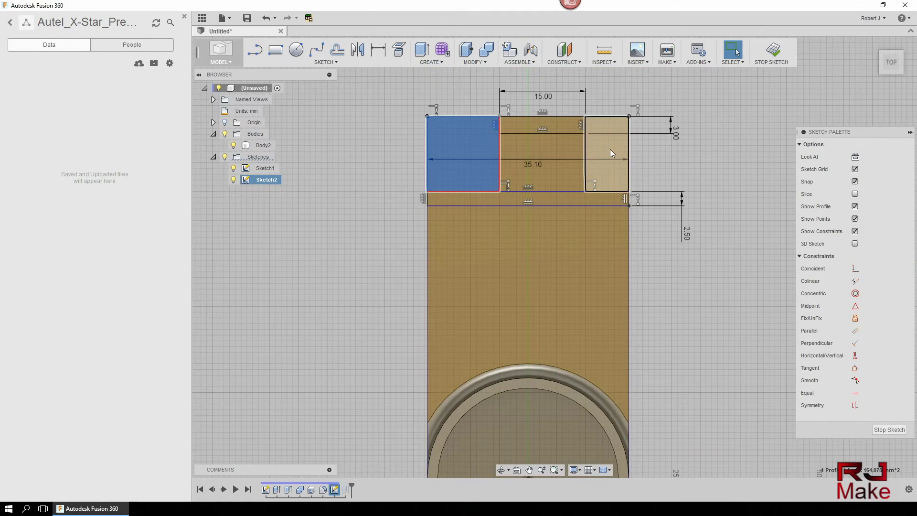
pyautogui.keyDown('shift'); pyautogui.click(610, 150); pyautogui.keyUp('shift')
pyautogui.rightClick(611, 150)
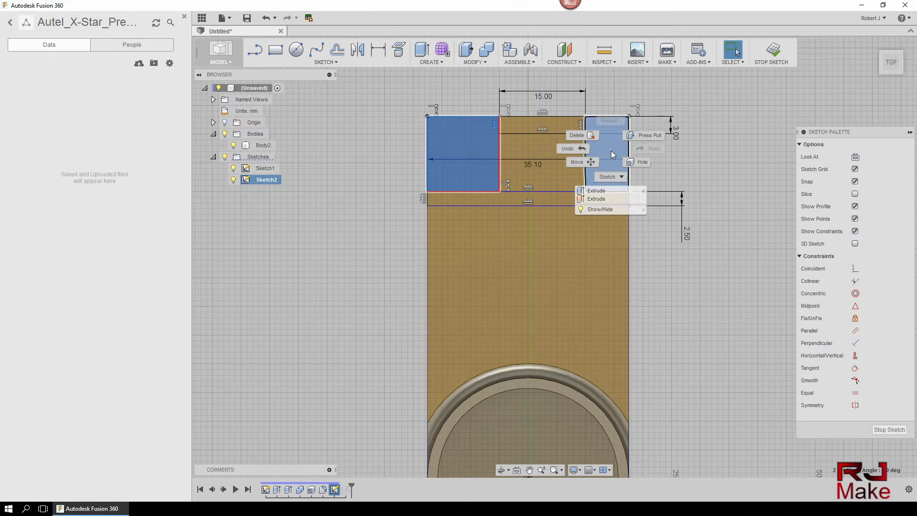
pyautogui.click(599, 190)
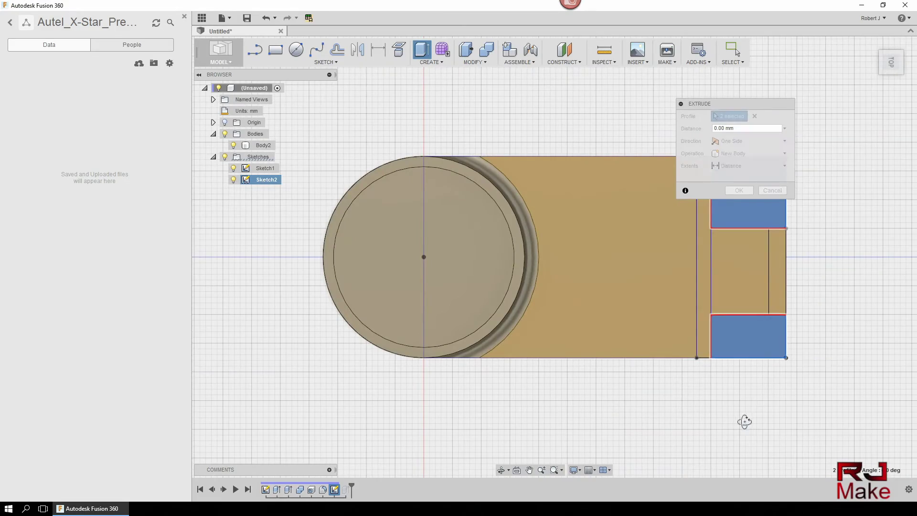
pyautogui.keyDown('shift'); pyautogui.moveTo(745, 422); pyautogui.dragTo(740, 329, button='middle'); pyautogui.keyUp('shift')
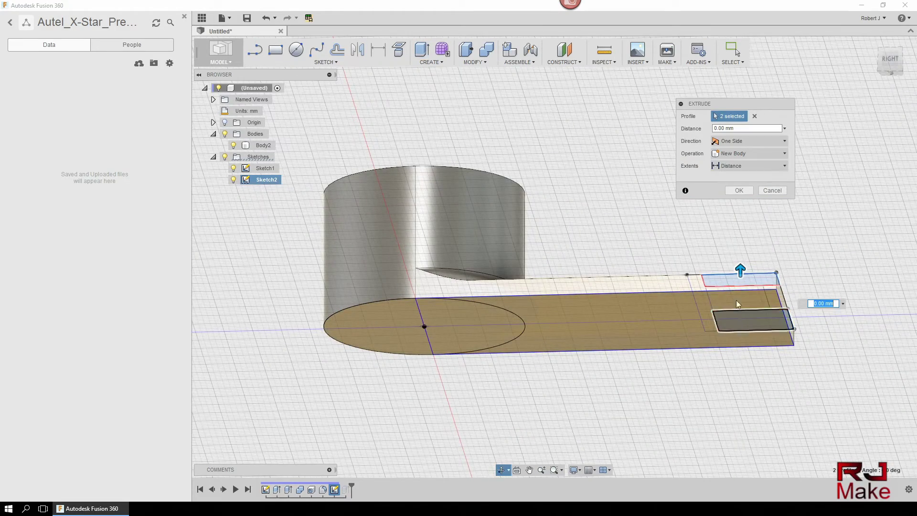
pyautogui.click(764, 165)
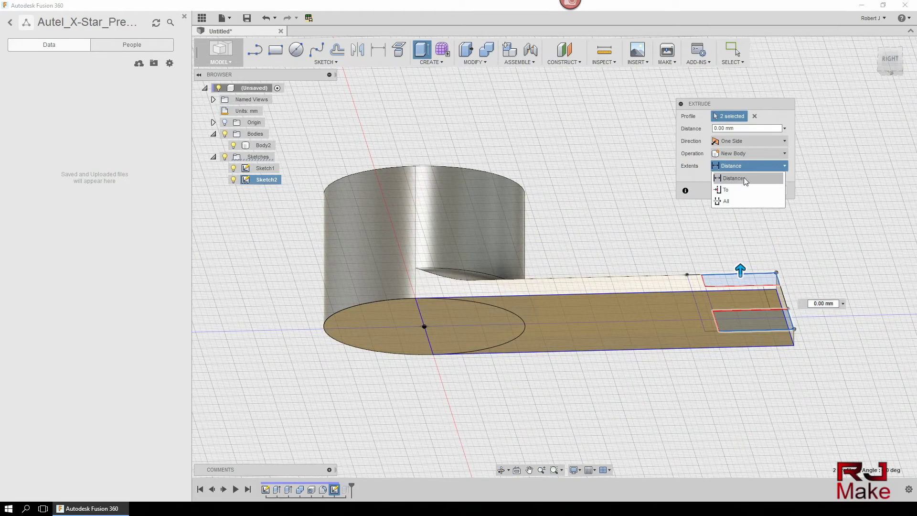
pyautogui.click(738, 188)
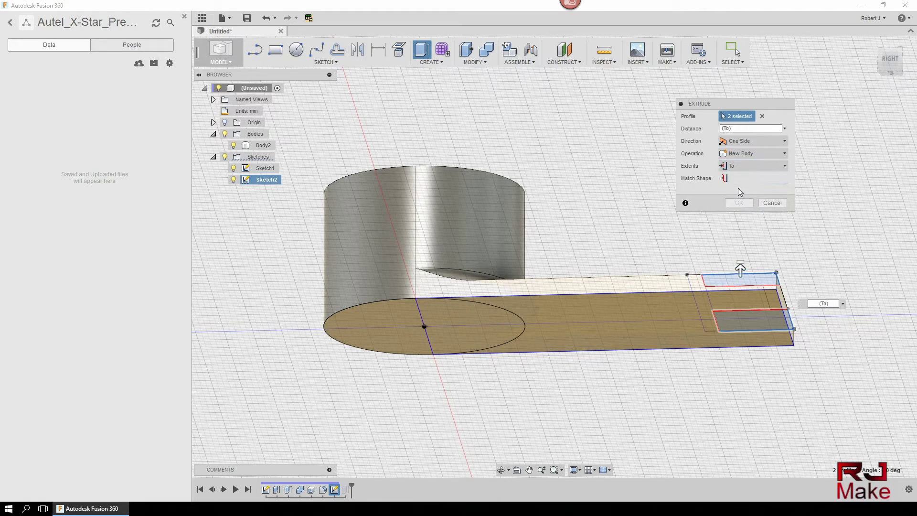
pyautogui.click(738, 300)
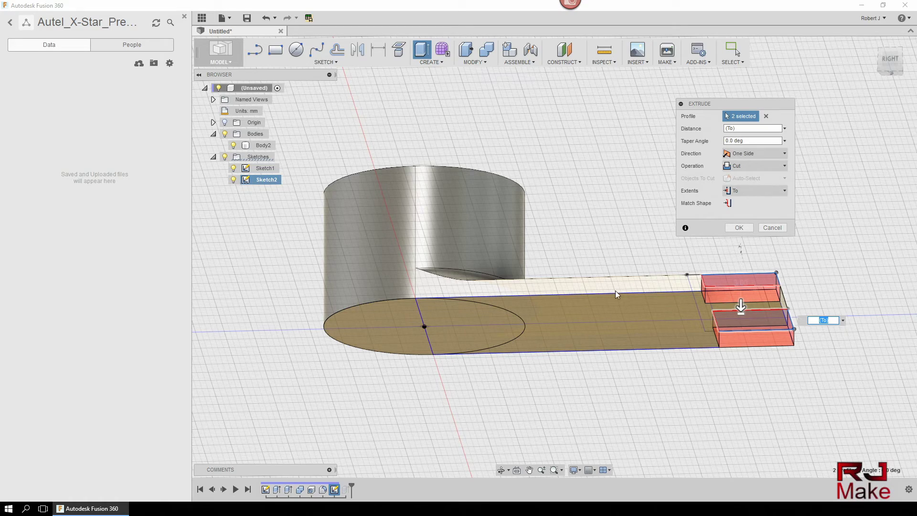
pyautogui.press('Return')
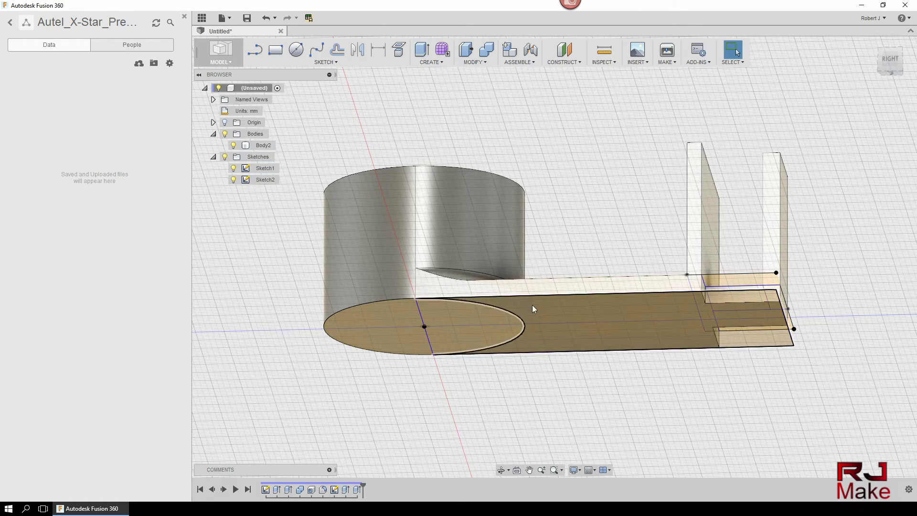
# Hide both sketches so that only the body is shown
pyautogui.keyDown('shift'); pyautogui.moveTo(535, 301); pyautogui.dragTo(623, 364, button='middle'); pyautogui.keyUp('shift')
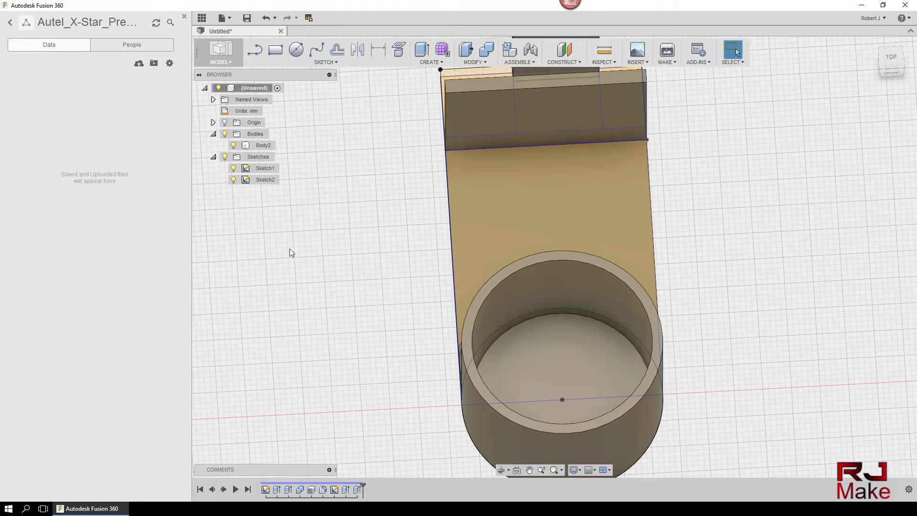
pyautogui.click(233, 180)
pyautogui.click(233, 168)
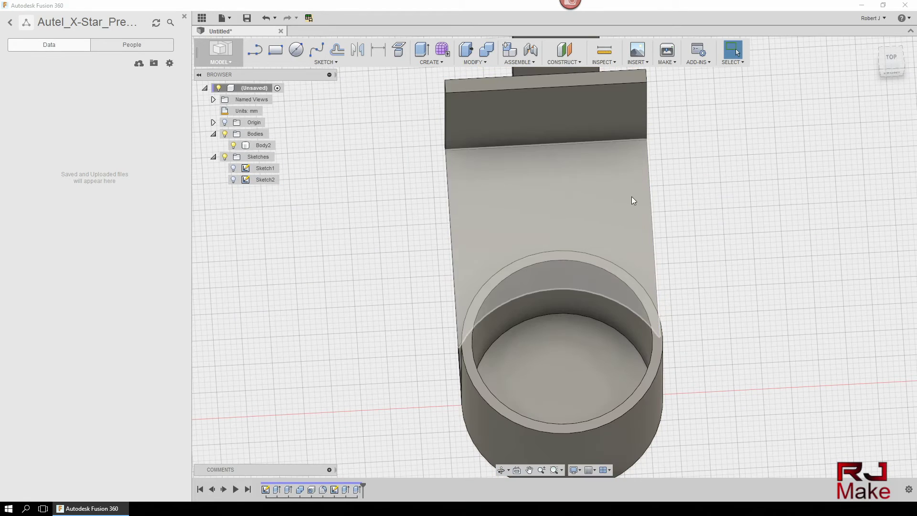
# Extrude the floor of the narrow tab between the two walls 1.85 mm upward, joined to the body
pyautogui.click(891, 58)
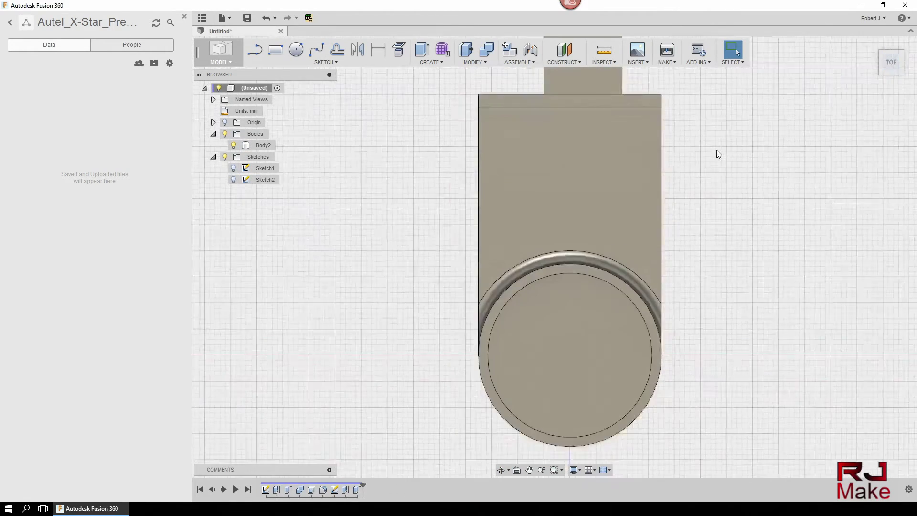
pyautogui.scroll(-3, 717, 154)
pyautogui.moveTo(719, 163); pyautogui.dragTo(808, 185, button='middle')
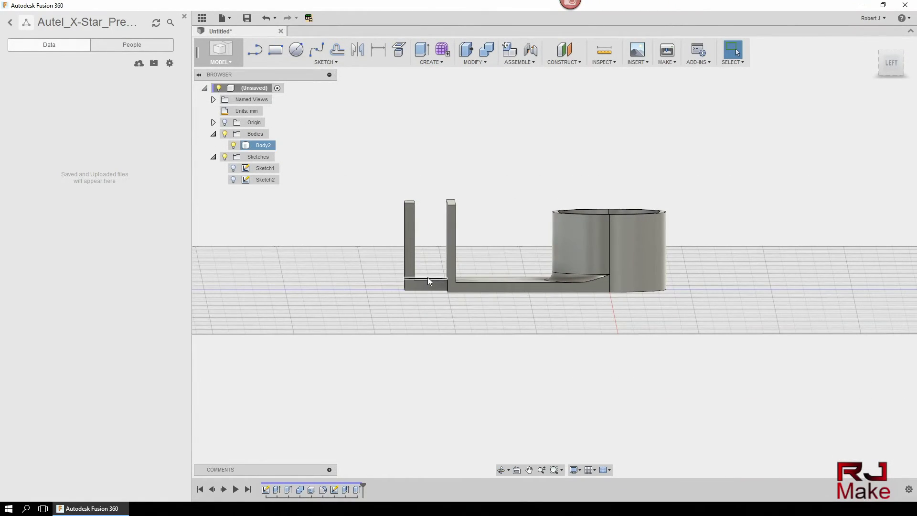
pyautogui.keyDown('shift'); pyautogui.moveTo(680, 276); pyautogui.dragTo(598, 321, button='middle'); pyautogui.keyUp('shift')
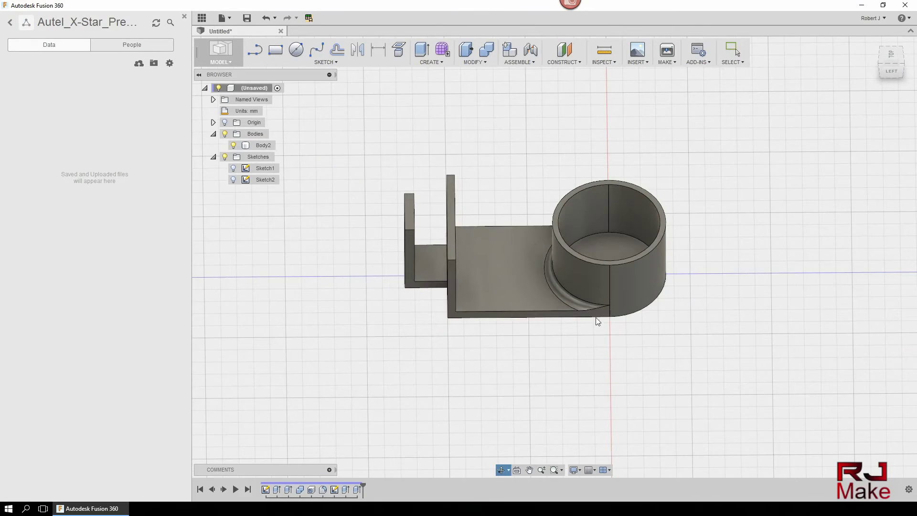
pyautogui.click(428, 259)
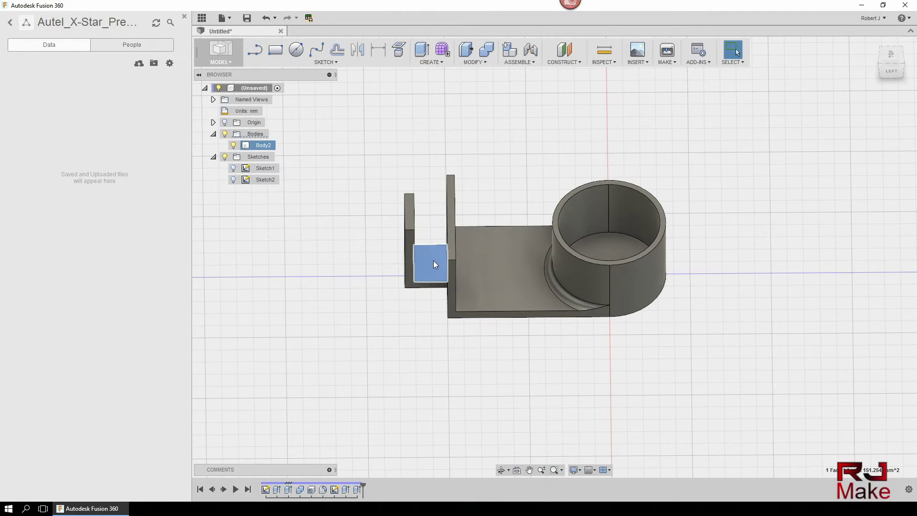
pyautogui.rightClick(434, 261)
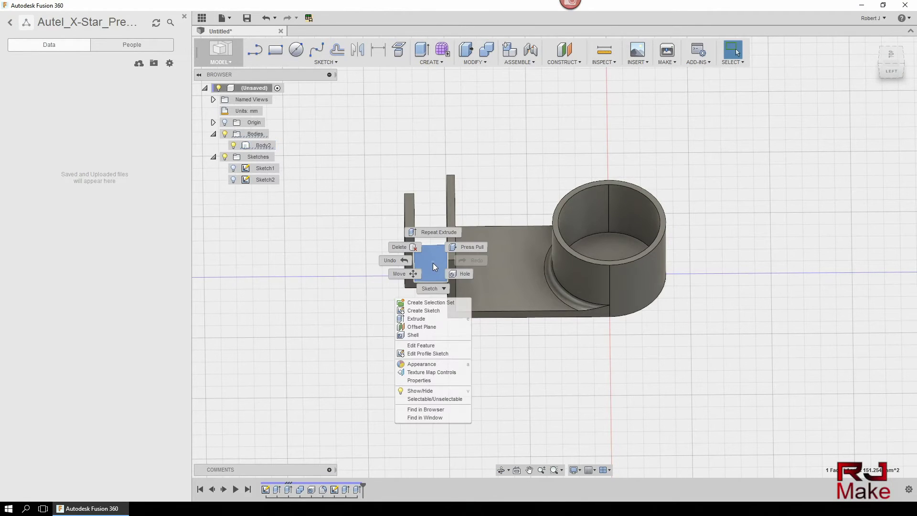
pyautogui.click(416, 319)
pyautogui.moveTo(427, 253)
pyautogui.mouseDown()
pyautogui.moveTo(428, 244)
pyautogui.moveTo(429, 254)
pyautogui.mouseUp()
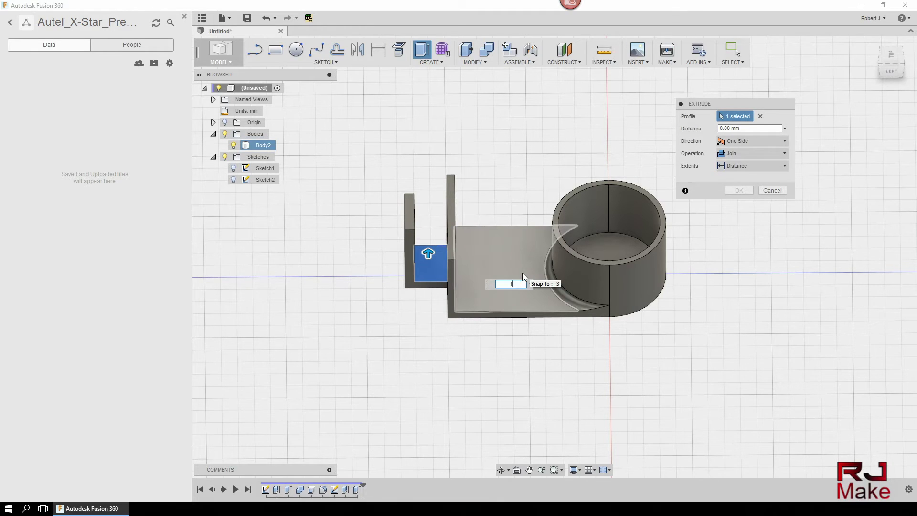
pyautogui.write('1.85')
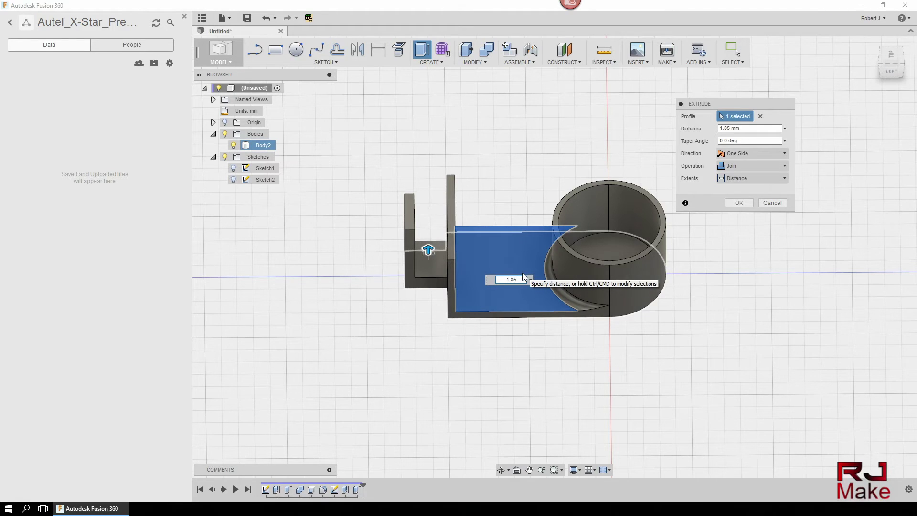
pyautogui.press('Return')
pyautogui.keyDown('shift'); pyautogui.moveTo(517, 349); pyautogui.dragTo(516, 310, button='middle'); pyautogui.keyUp('shift')
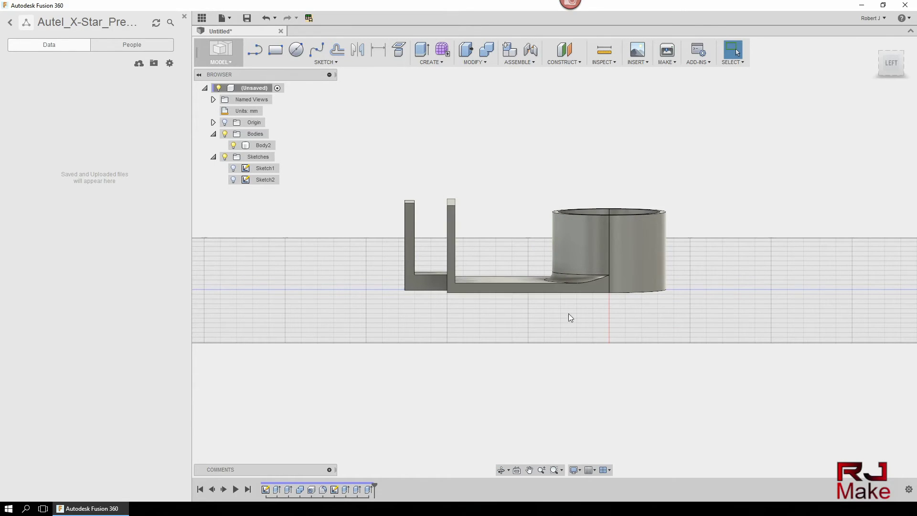
pyautogui.keyDown('shift'); pyautogui.moveTo(761, 301); pyautogui.dragTo(682, 371, button='middle'); pyautogui.keyUp('shift')
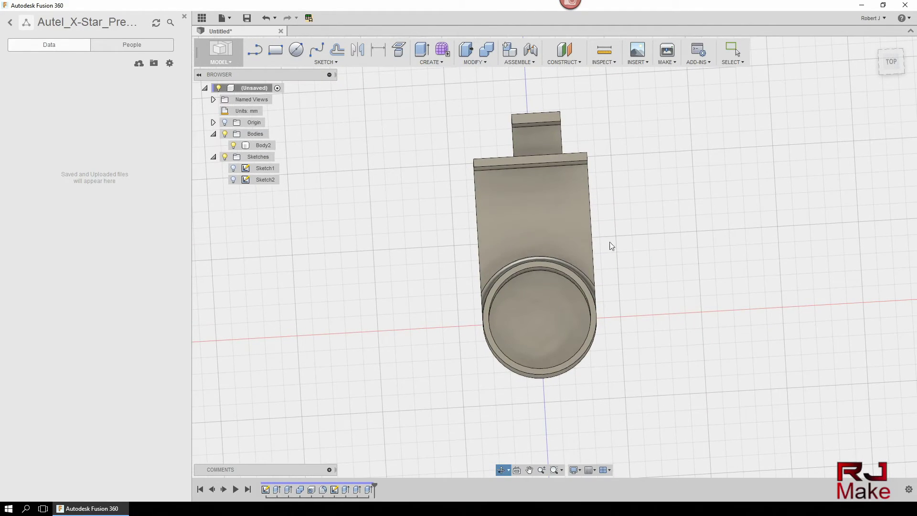
pyautogui.click(517, 168)
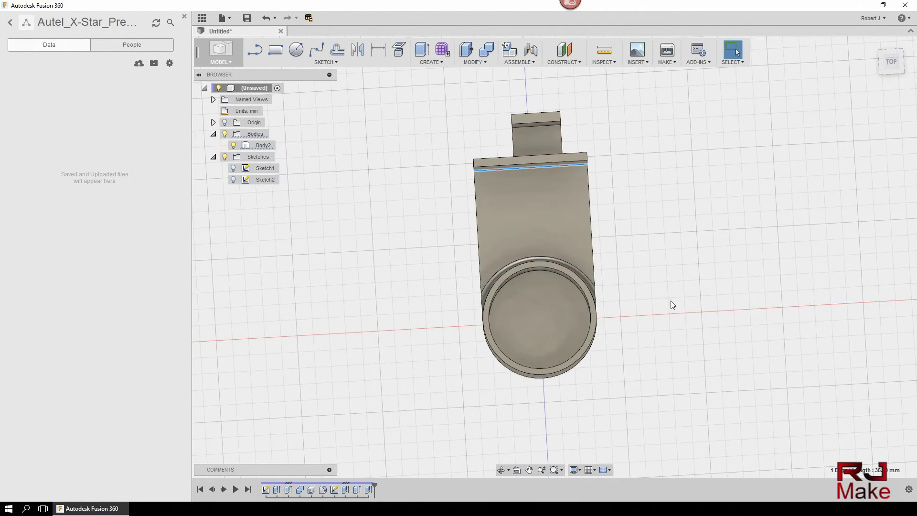
pyautogui.keyDown('shift'); pyautogui.moveTo(671, 301); pyautogui.dragTo(721, 266, button='middle'); pyautogui.keyUp('shift')
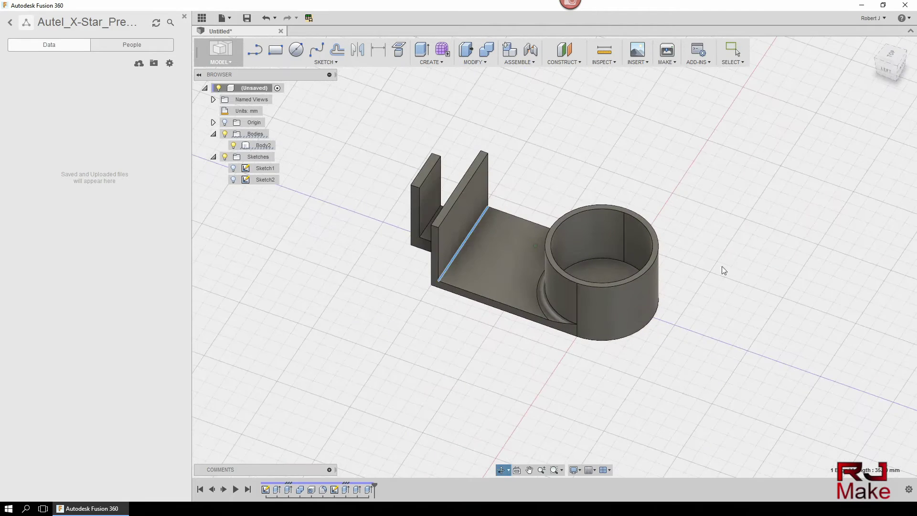
pyautogui.rightClick(450, 262)
pyautogui.click(428, 320)
pyautogui.moveTo(456, 261); pyautogui.dragTo(460, 259)
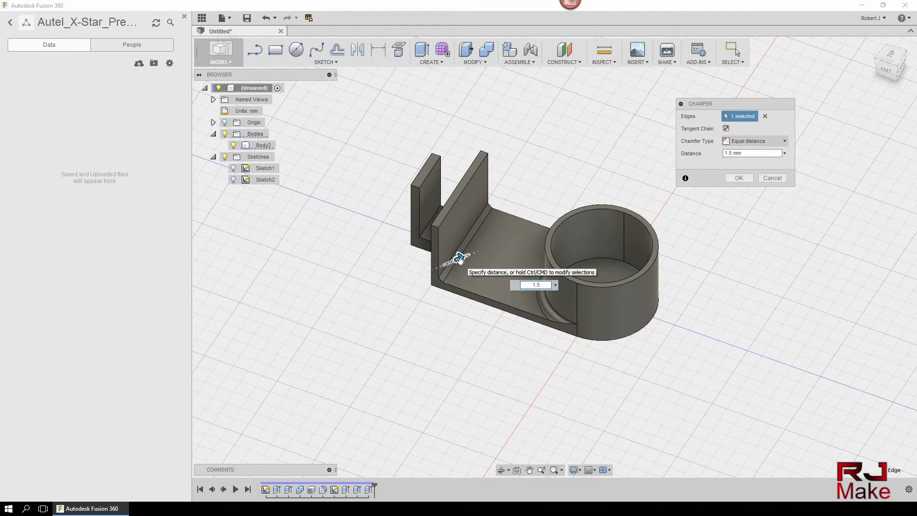
pyautogui.write('2')
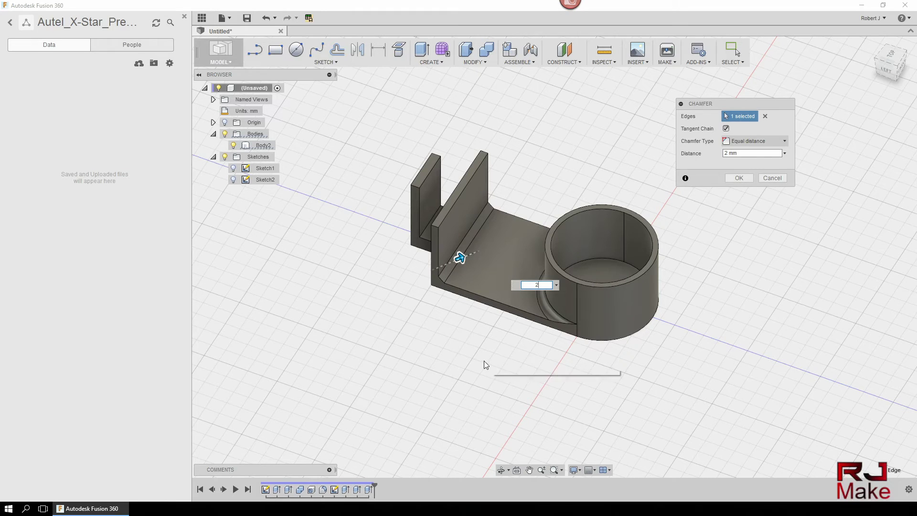
pyautogui.press('Escape')
# Fillet the edge where the full-width wall meets the plate on the cup side with a 2.5 mm radius
pyautogui.rightClick(452, 261)
pyautogui.click(426, 312)
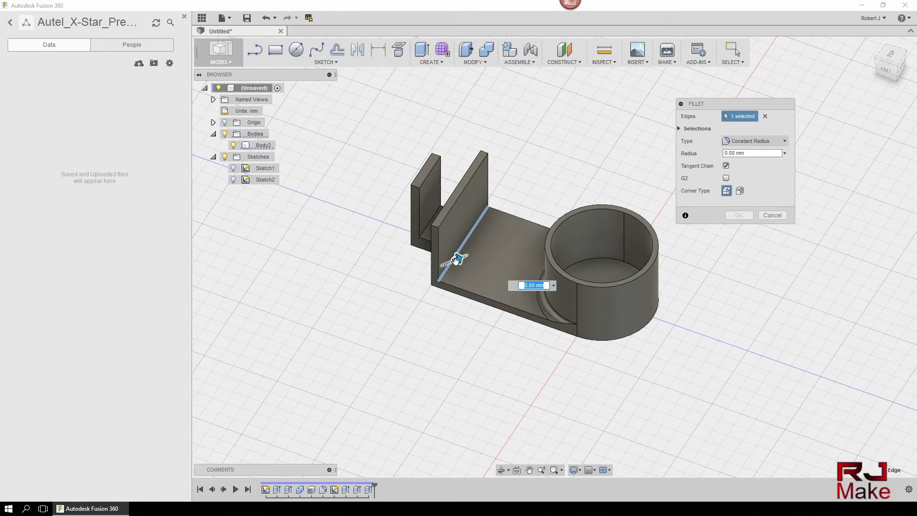
pyautogui.write('2.5')
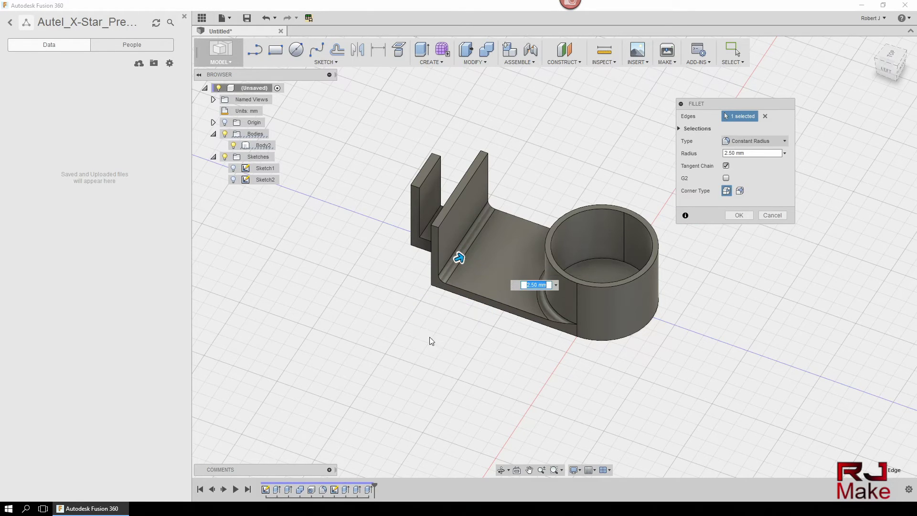
pyautogui.keyDown('shift'); pyautogui.moveTo(430, 338); pyautogui.dragTo(414, 280, button='middle'); pyautogui.keyUp('shift')
pyautogui.press('Return')
# Chamfer the two inner edges where the floor of the narrow tab meets the upright walls
pyautogui.click(452, 282)
pyautogui.keyDown('ctrl'); pyautogui.click(417, 261); pyautogui.keyUp('ctrl')
pyautogui.rightClick(419, 255)
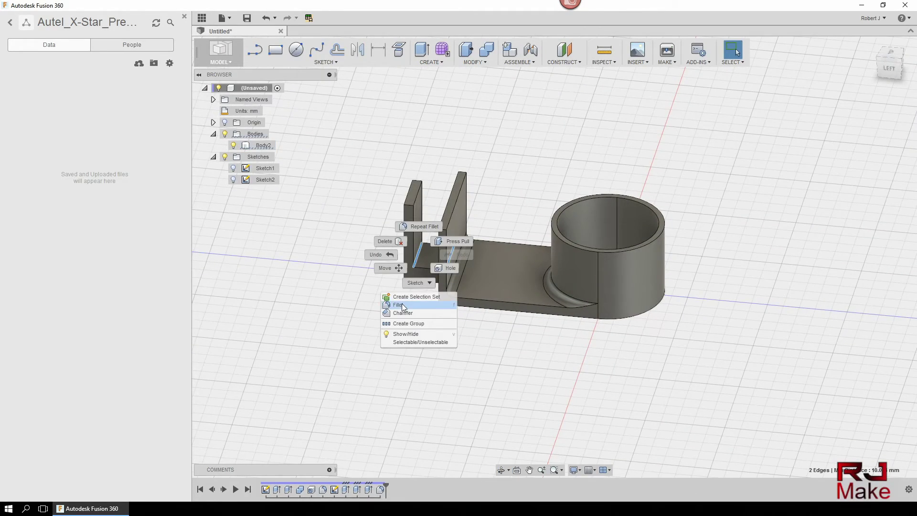
pyautogui.click(398, 305)
pyautogui.press('Return')
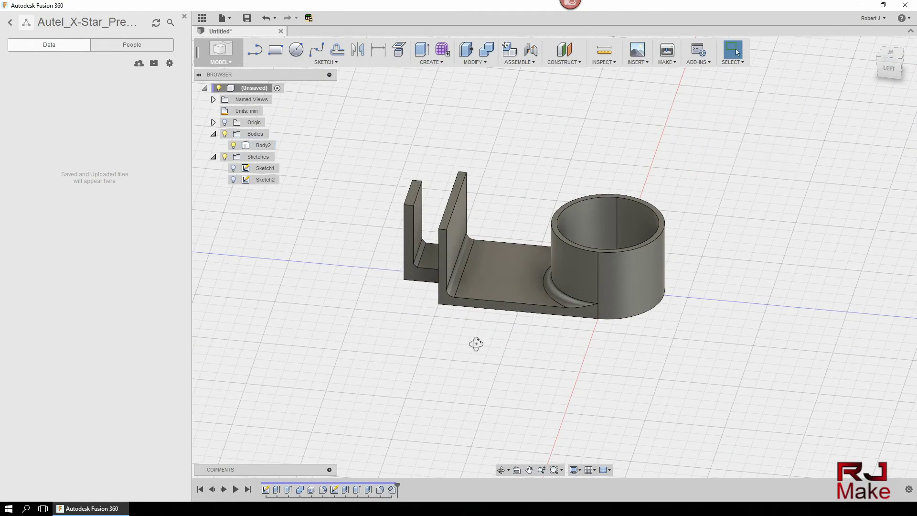
# Create a sketch on the face of the full-width wall that points toward the narrow wall
pyautogui.keyDown('shift'); pyautogui.moveTo(477, 344); pyautogui.dragTo(401, 407, button='middle'); pyautogui.keyUp('shift')
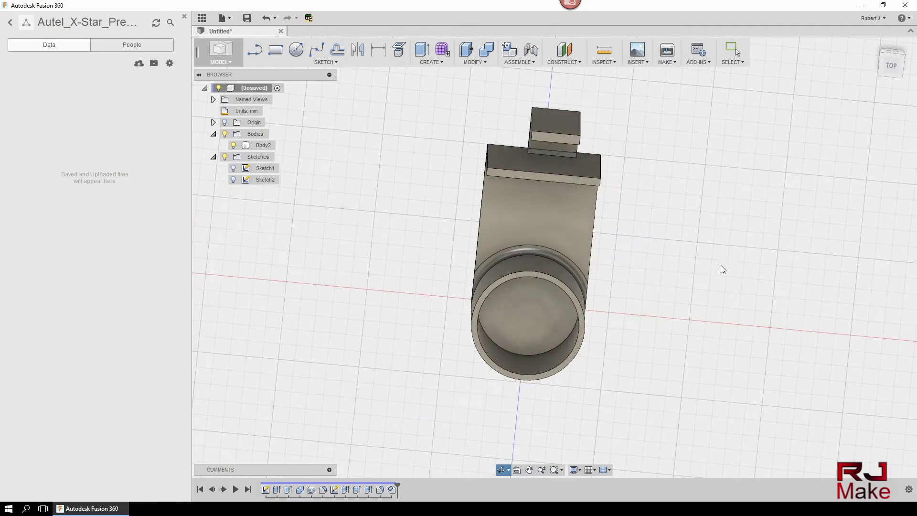
pyautogui.keyDown('shift'); pyautogui.moveTo(646, 211); pyautogui.dragTo(579, 296, button='middle'); pyautogui.keyUp('shift')
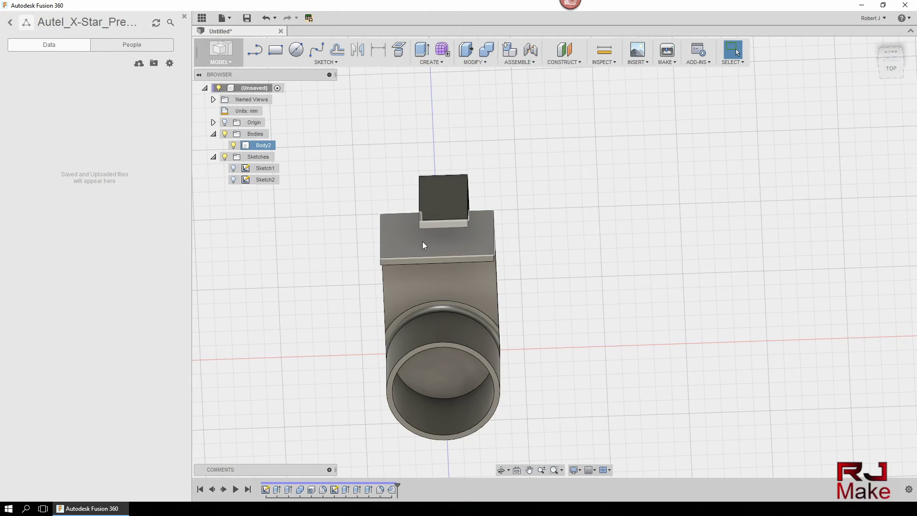
pyautogui.click(423, 241)
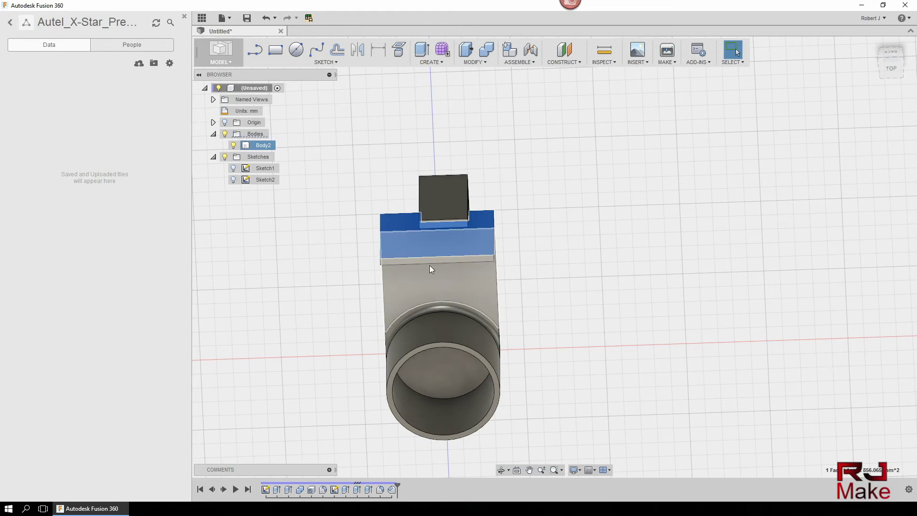
pyautogui.rightClick(399, 235)
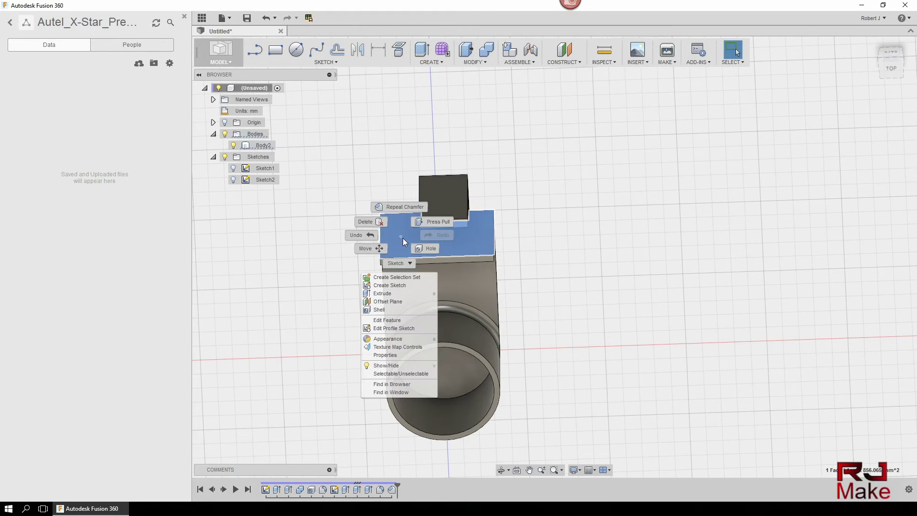
pyautogui.click(398, 288)
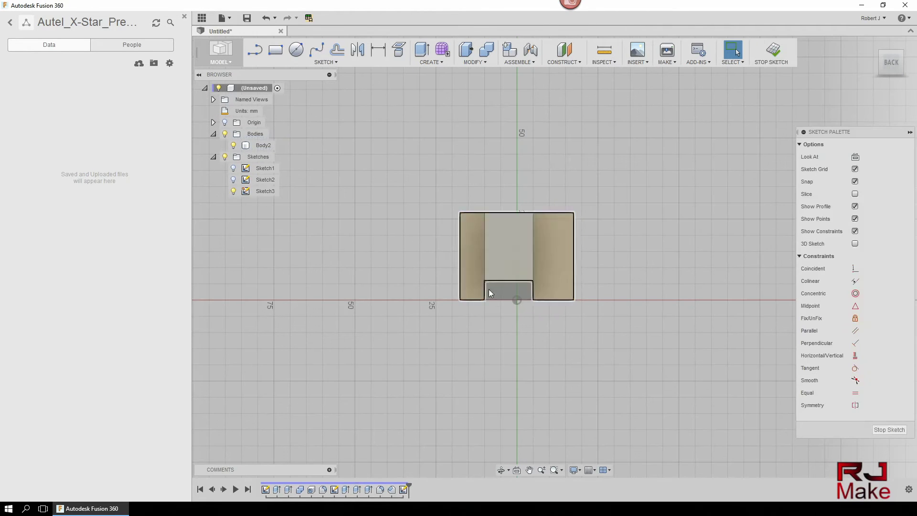
# Draw a line across the full width of the wall face at mid-height and convert it to a construction line
pyautogui.moveTo(636, 277)
pyautogui.keyDown('shift'); pyautogui.mouseDown(button='middle')
pyautogui.moveTo(637, 242)
pyautogui.moveTo(624, 274)
pyautogui.moveTo(637, 279)
pyautogui.mouseUp(button='middle'); pyautogui.keyUp('shift')
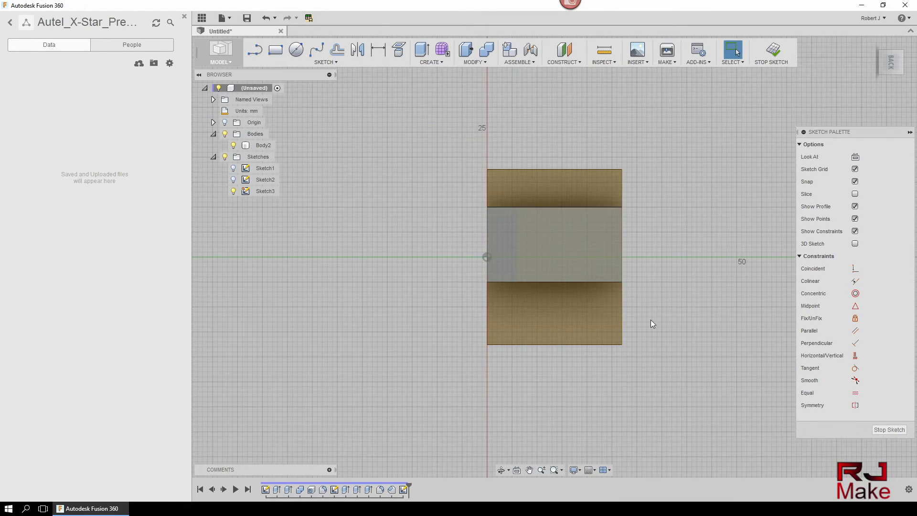
pyautogui.press('l')
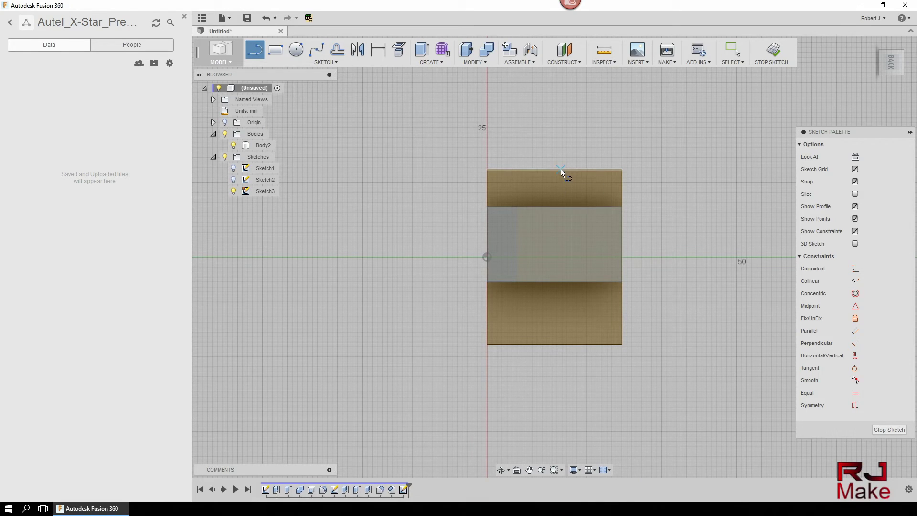
pyautogui.click(554, 169)
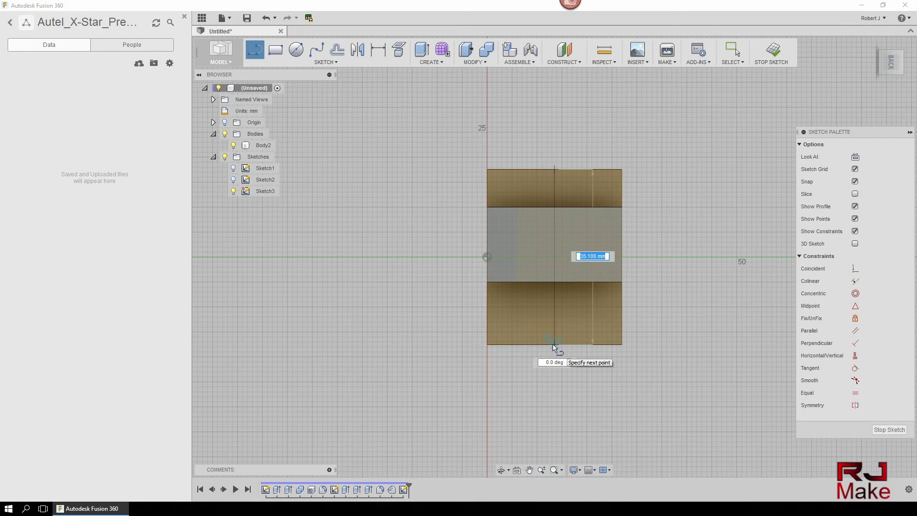
pyautogui.click(555, 346)
pyautogui.press('Escape')
pyautogui.rightClick(555, 313)
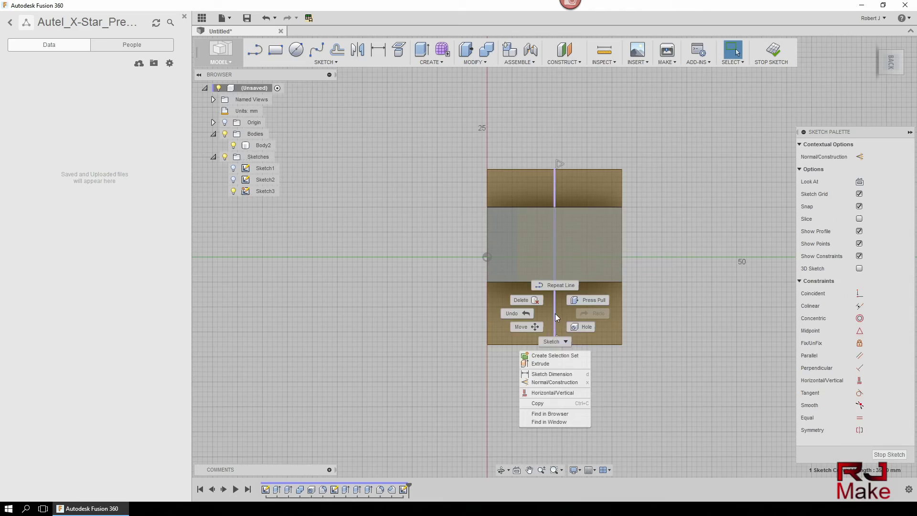
pyautogui.click(552, 382)
pyautogui.keyDown('shift'); pyautogui.moveTo(692, 311); pyautogui.dragTo(677, 334, button='middle'); pyautogui.keyUp('shift')
# Draw three 3 mm diameter circles centred on the construction line, one near each end and one in the middle
pyautogui.press('c')
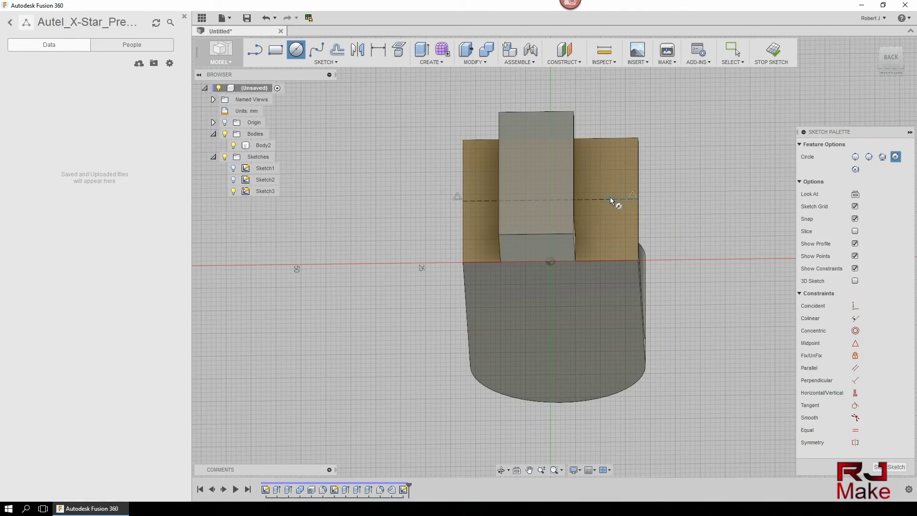
pyautogui.click(610, 199)
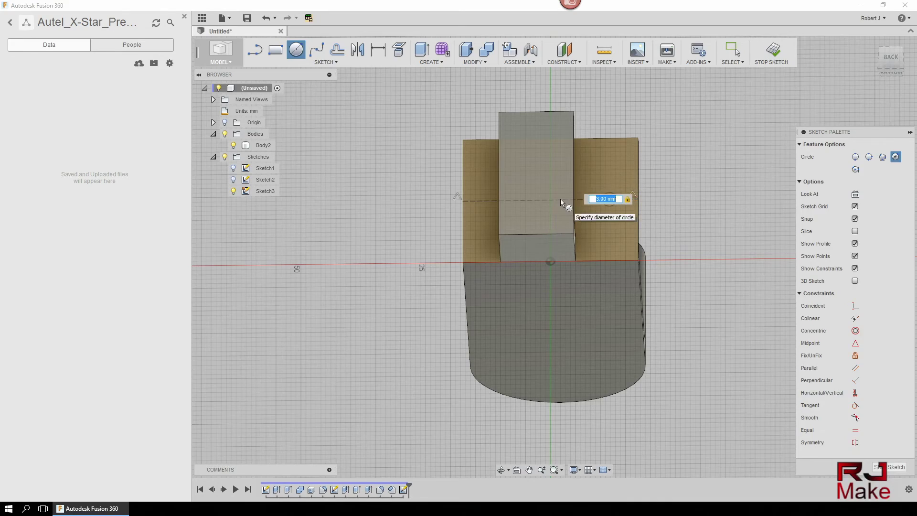
pyautogui.press('Return')
pyautogui.click(488, 201)
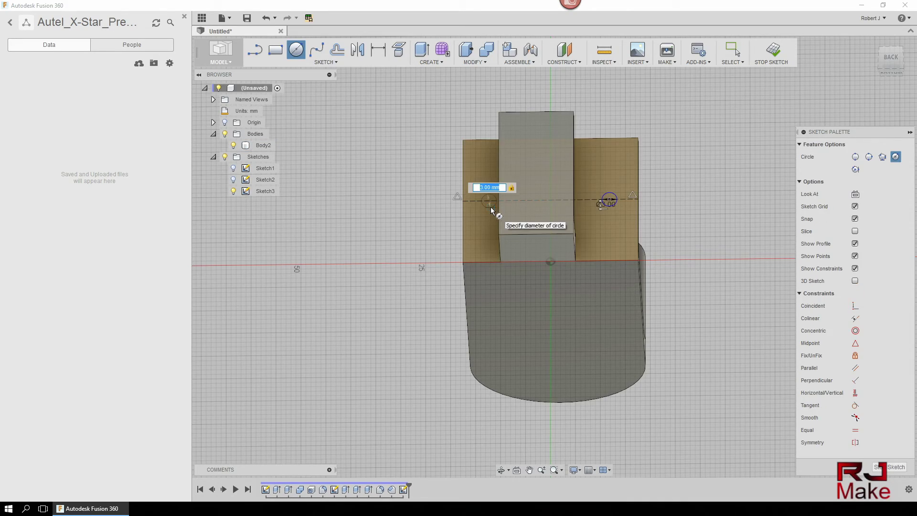
pyautogui.press('Return')
pyautogui.press('Escape')
pyautogui.keyDown('shift'); pyautogui.moveTo(721, 231); pyautogui.dragTo(569, 330, button='middle'); pyautogui.keyUp('shift')
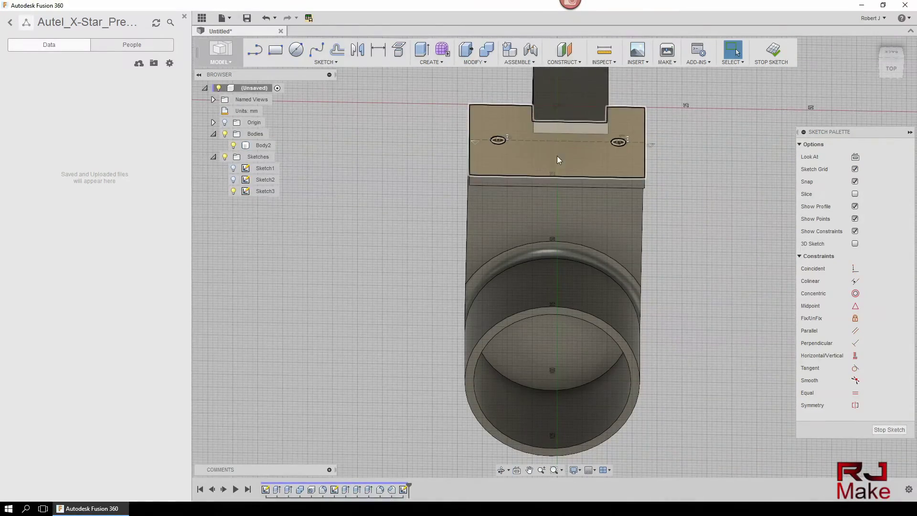
pyautogui.press('c')
pyautogui.click(557, 141)
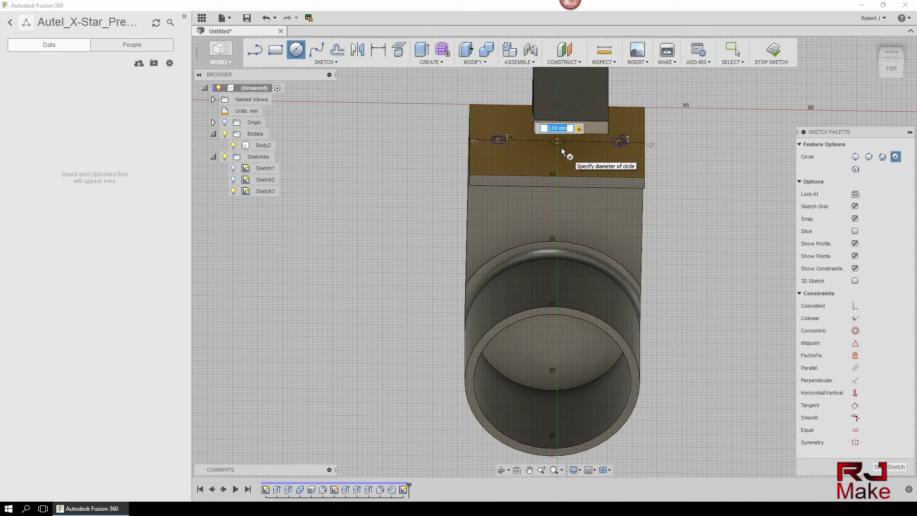
pyautogui.press('Return')
pyautogui.press('Escape')
# Extrude the three circles 1 mm outward from the wall face, joined to the body
pyautogui.keyDown('shift'); pyautogui.moveTo(562, 148); pyautogui.dragTo(508, 149, button='middle'); pyautogui.keyUp('shift')
pyautogui.scroll(5, 485, 147)
pyautogui.click(484, 144)
pyautogui.keyDown('ctrl'); pyautogui.click(670, 129); pyautogui.keyUp('ctrl')
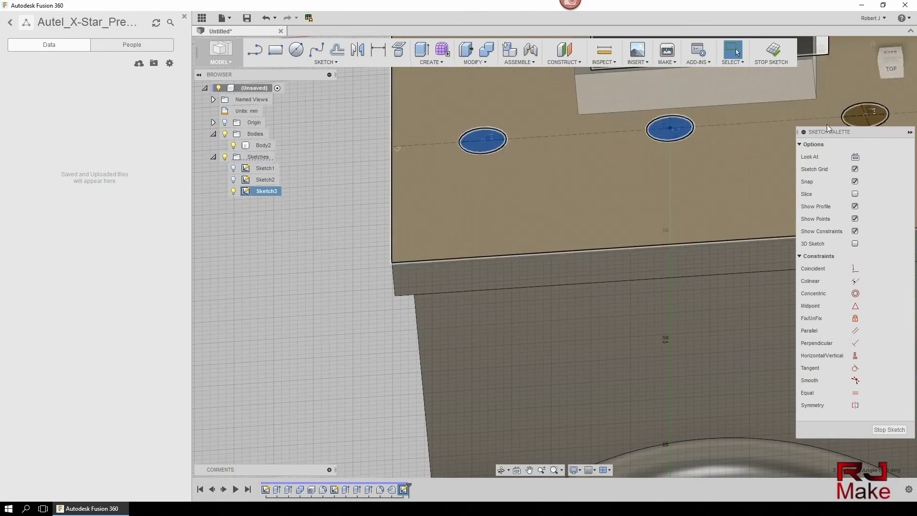
pyautogui.keyDown('ctrl'); pyautogui.click(853, 119); pyautogui.keyUp('ctrl')
pyautogui.rightClick(853, 119)
pyautogui.click(838, 165)
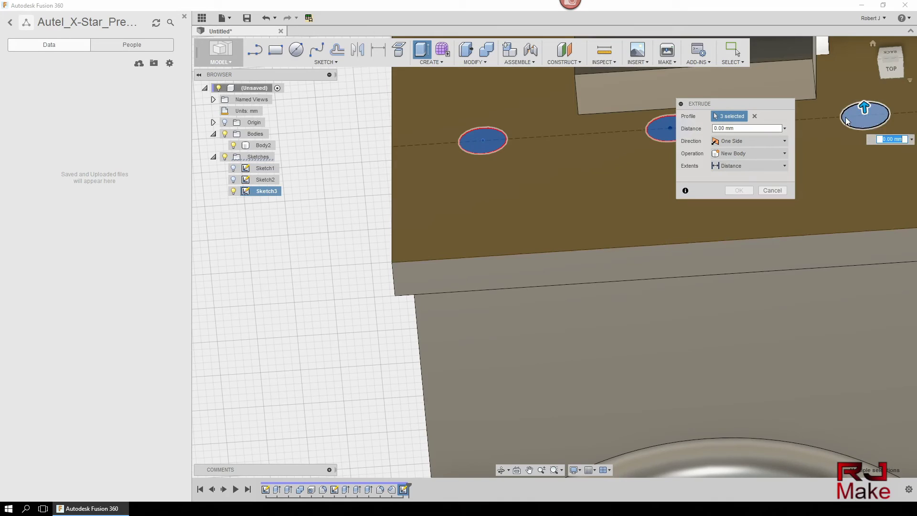
pyautogui.write('1')
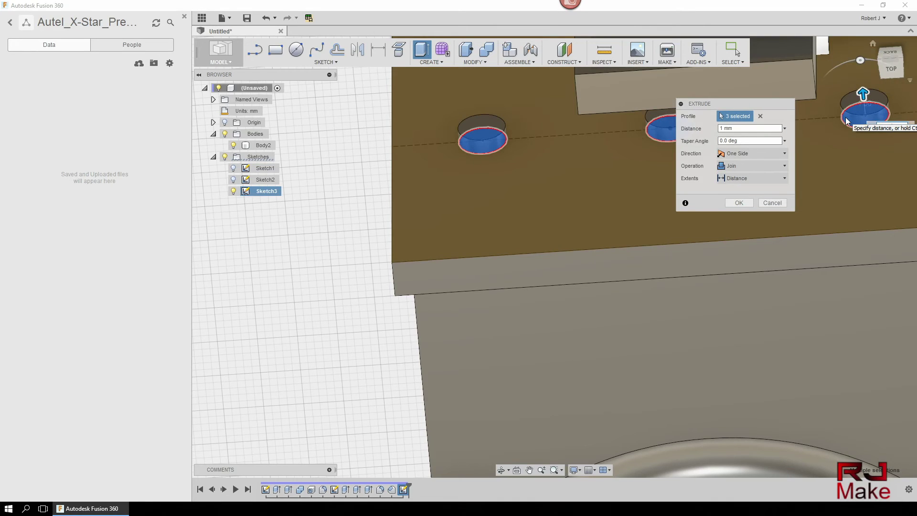
pyautogui.press('Return')
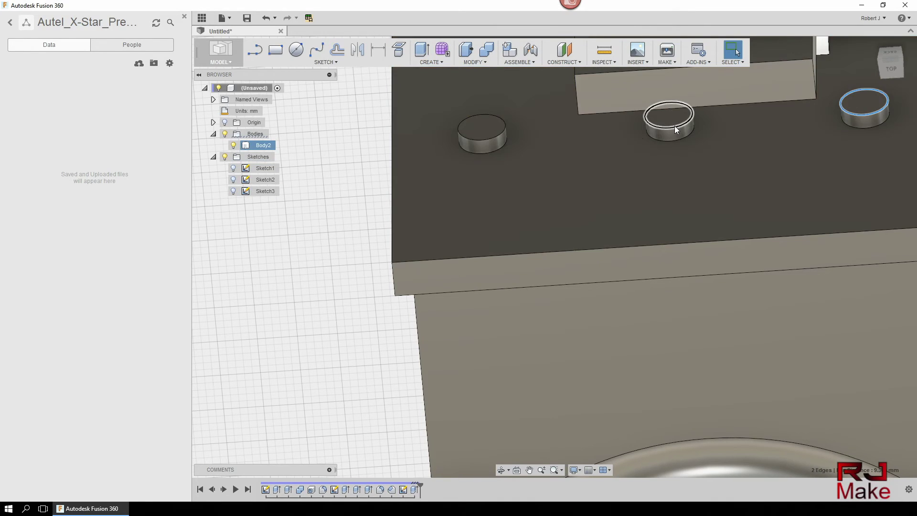
# Fillet the outer circular edges of the three small pegs with a constant radius to round them into bumps
pyautogui.keyDown('ctrl'); pyautogui.click(668, 128); pyautogui.keyUp('ctrl')
pyautogui.keyDown('ctrl'); pyautogui.click(492, 140); pyautogui.keyUp('ctrl')
pyautogui.rightClick(489, 138)
pyautogui.click(467, 188)
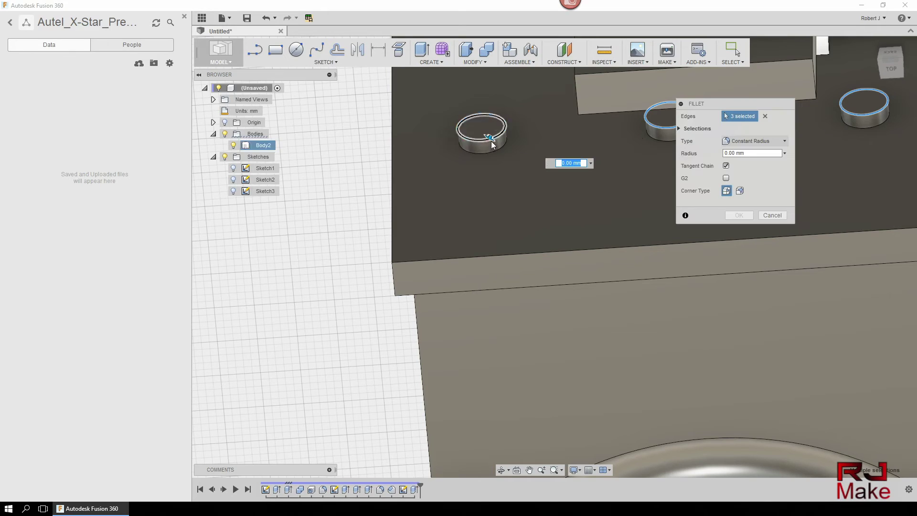
pyautogui.moveTo(493, 144); pyautogui.dragTo(489, 139)
pyautogui.click(739, 215)
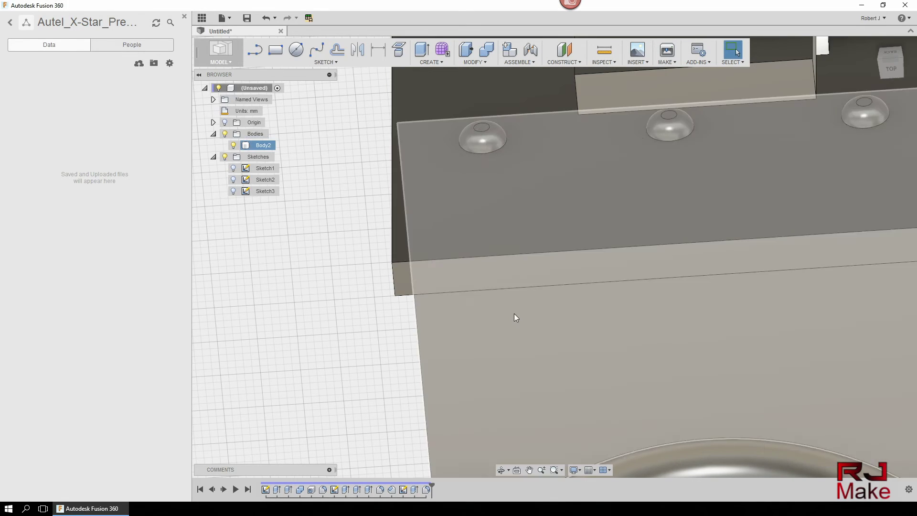
# Edit the extrusion of the three pegs and set its distance to 0.5 mm
pyautogui.doubleClick(414, 489)
pyautogui.click(884, 125)
pyautogui.write('-1')
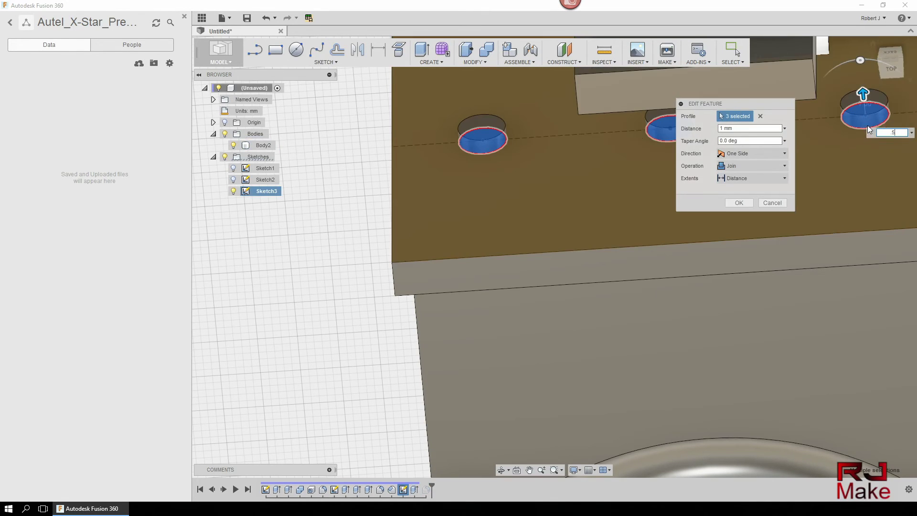
pyautogui.press('Return')
# Round the two upper corners of both the full-width wall and the narrow wall with a single fillet
pyautogui.click(892, 66)
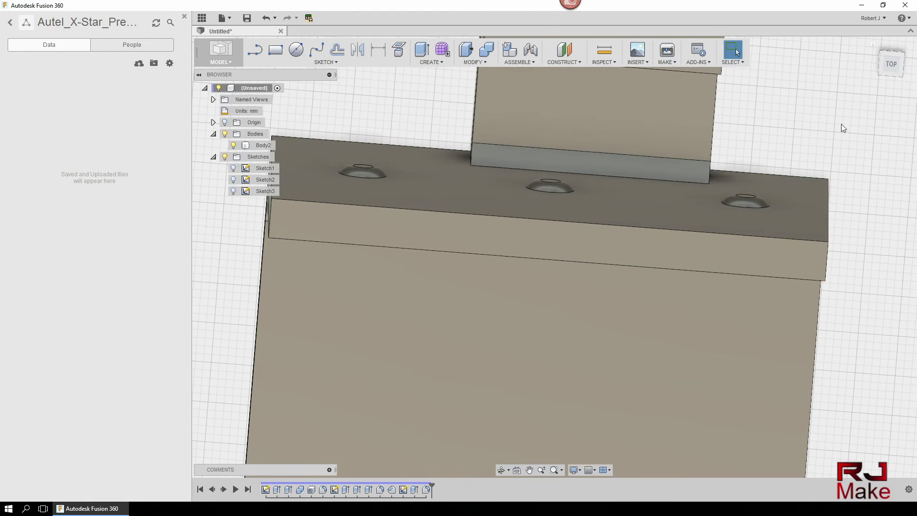
pyautogui.keyDown('shift'); pyautogui.moveTo(846, 122); pyautogui.dragTo(842, 121, button='middle'); pyautogui.keyUp('shift')
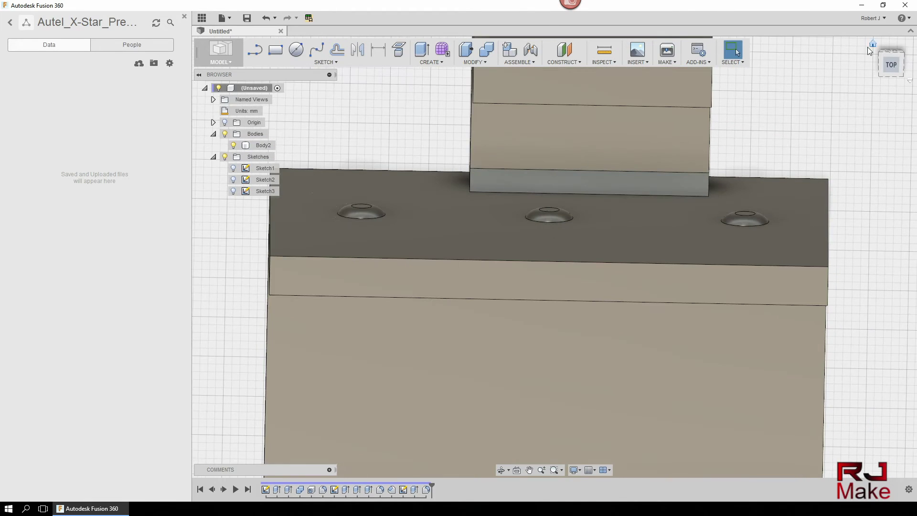
pyautogui.click(872, 46)
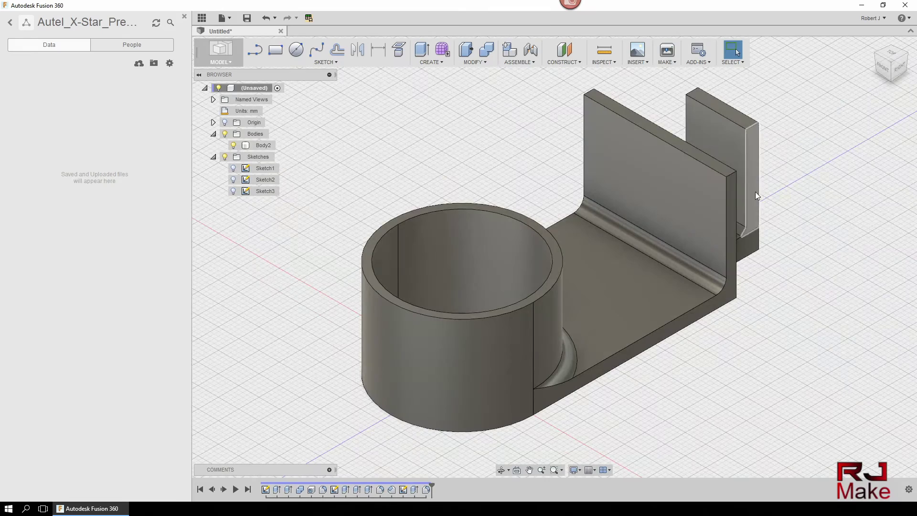
pyautogui.click(729, 177)
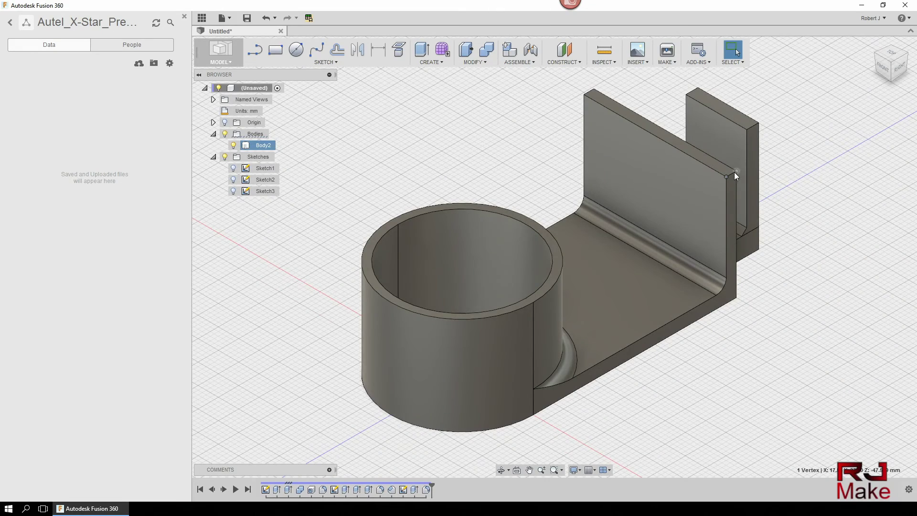
pyautogui.scroll(5, 734, 174)
pyautogui.click(730, 168)
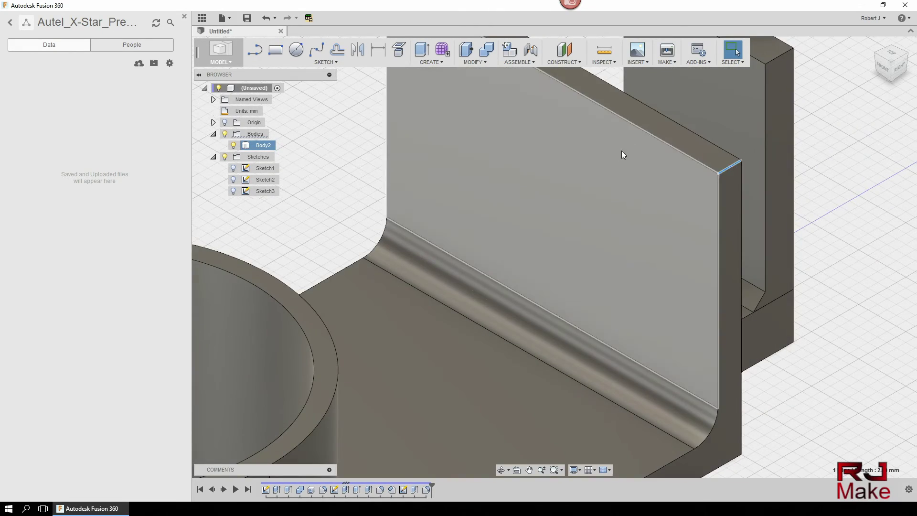
pyautogui.scroll(-5, 623, 154)
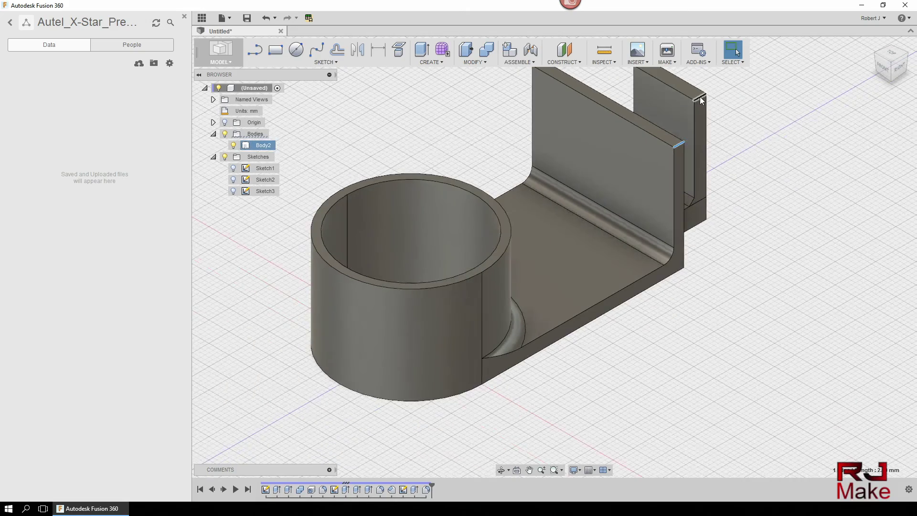
pyautogui.keyDown('ctrl'); pyautogui.click(700, 98); pyautogui.keyUp('ctrl')
pyautogui.keyDown('shift'); pyautogui.moveTo(679, 210); pyautogui.dragTo(822, 258, button='middle'); pyautogui.keyUp('shift')
pyautogui.keyDown('ctrl'); pyautogui.click(325, 177); pyautogui.keyUp('ctrl')
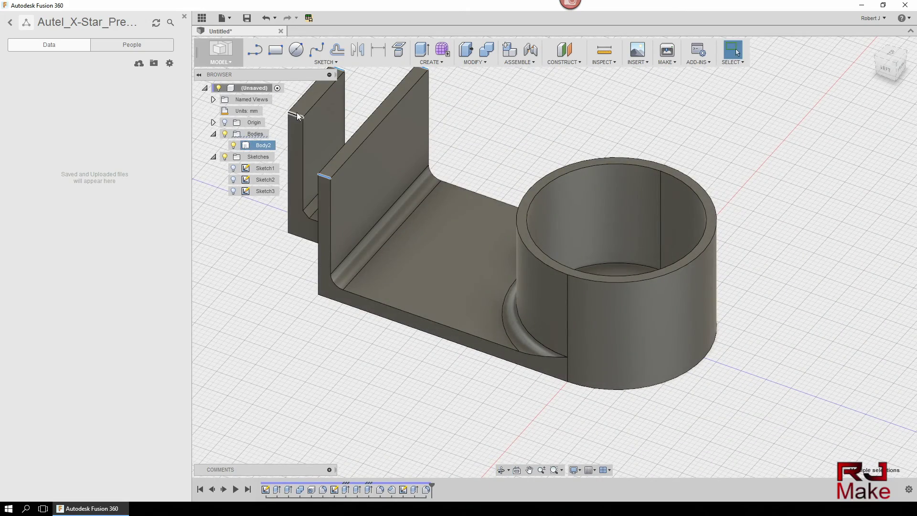
pyautogui.keyDown('ctrl'); pyautogui.click(297, 115); pyautogui.keyUp('ctrl')
pyautogui.rightClick(297, 114)
pyautogui.click(297, 84)
pyautogui.write('10')
pyautogui.press('Return')
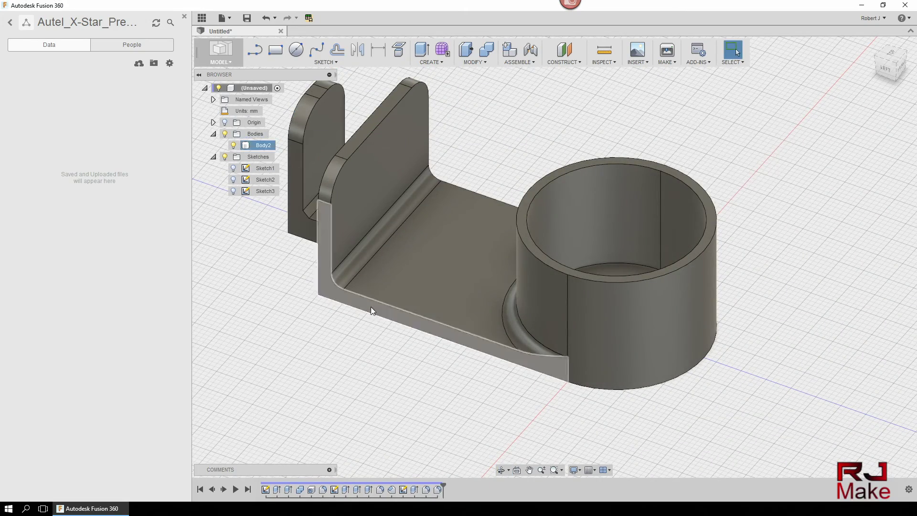
# Create a sketch on the top face of the plate between the cup and the full-width wall
pyautogui.keyDown('shift'); pyautogui.moveTo(371, 307); pyautogui.dragTo(301, 381, button='middle'); pyautogui.keyUp('shift')
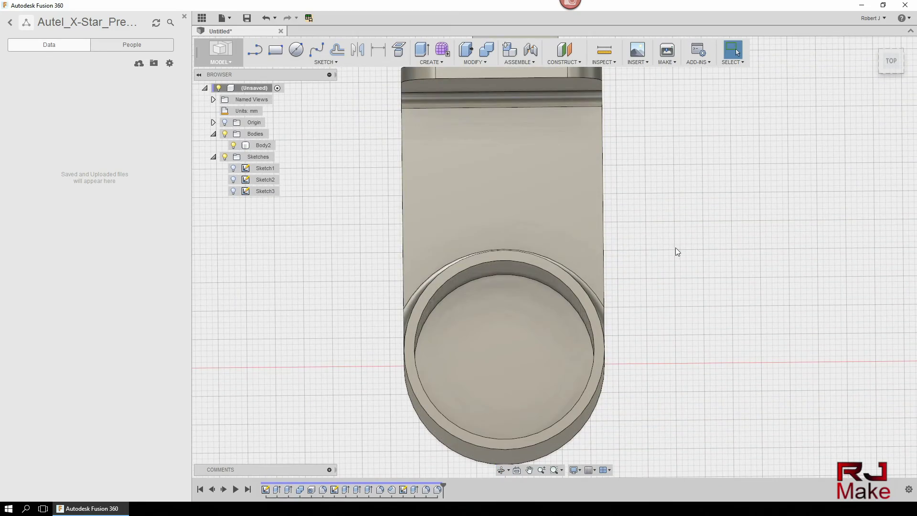
pyautogui.click(529, 175)
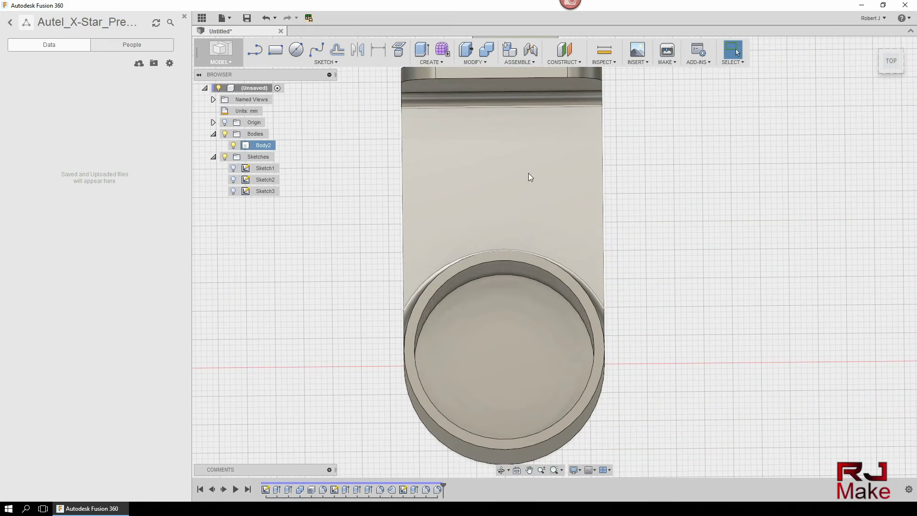
pyautogui.click(631, 175)
pyautogui.moveTo(692, 239)
pyautogui.keyDown('shift'); pyautogui.mouseDown(button='middle')
pyautogui.moveTo(721, 205)
pyautogui.moveTo(692, 238)
pyautogui.mouseUp(button='middle'); pyautogui.keyUp('shift')
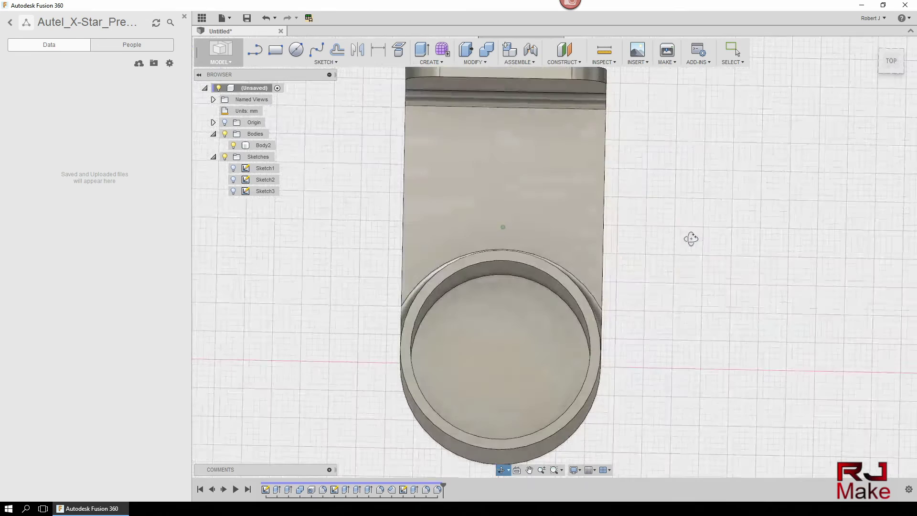
pyautogui.click(498, 126)
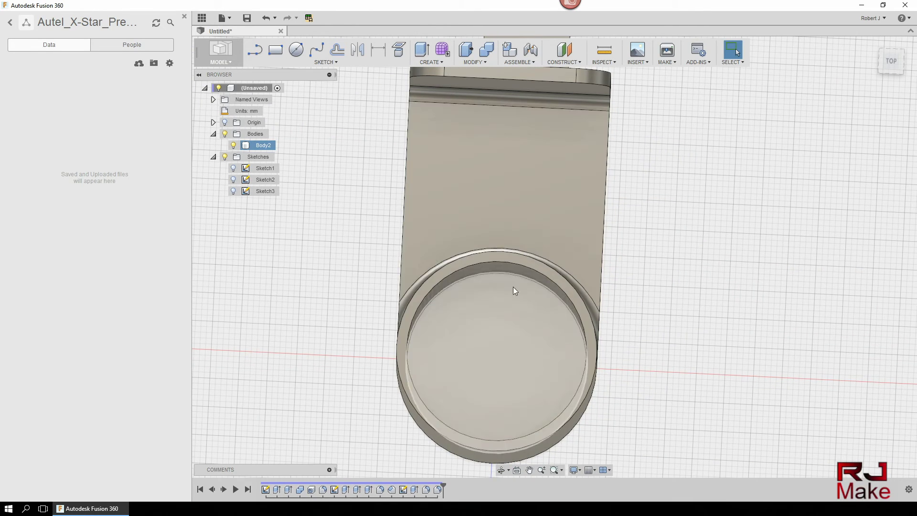
pyautogui.press('l')
pyautogui.scroll(2, 512, 103)
pyautogui.press('Escape')
pyautogui.scroll(-2, 597, 170)
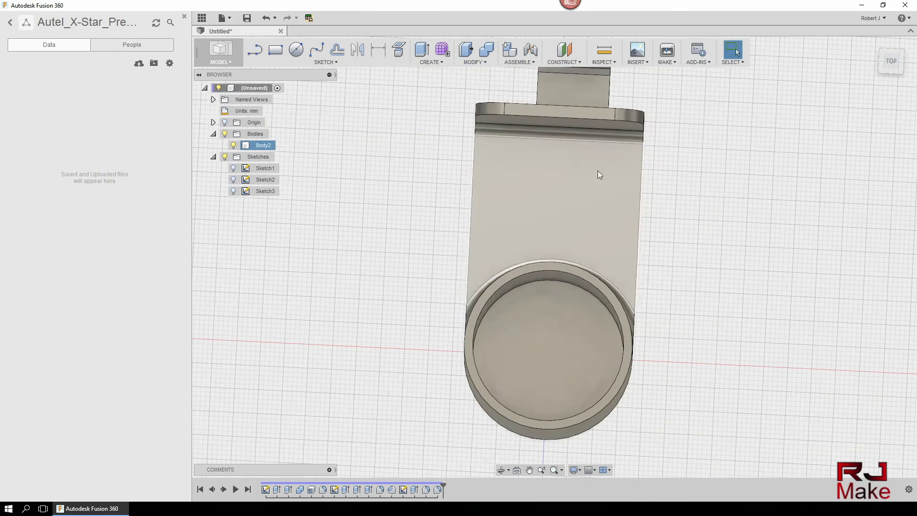
pyautogui.rightClick(553, 168)
pyautogui.click(545, 214)
# Draw a centre line about 29 mm long from the wall fillet's edge to the cup rim and convert it to construction
pyautogui.press('l')
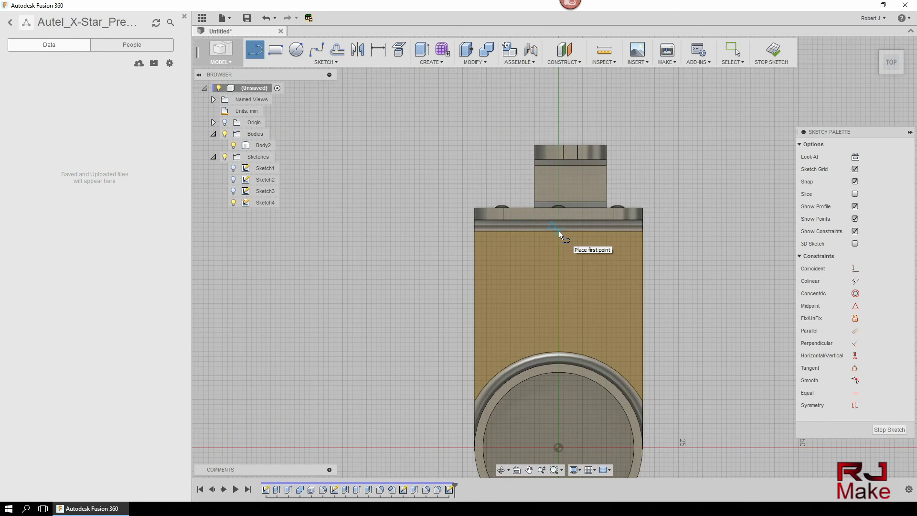
pyautogui.click(559, 231)
pyautogui.click(557, 367)
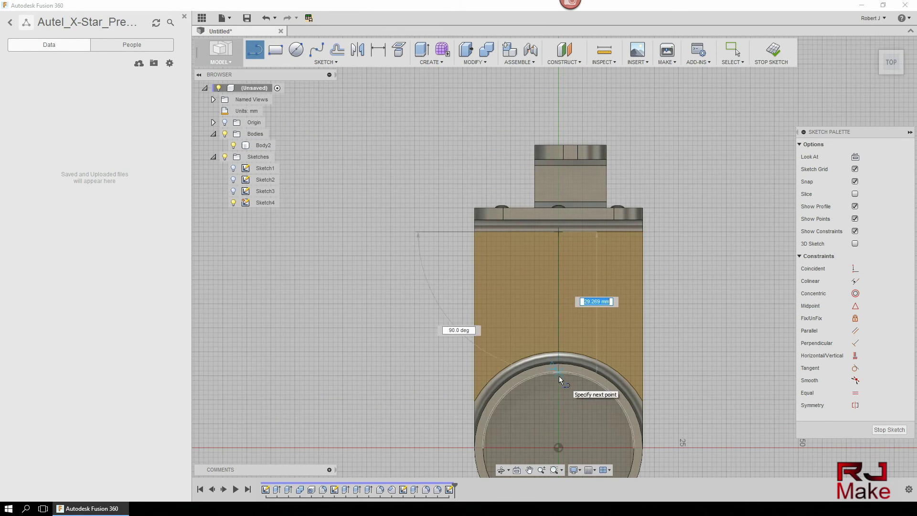
pyautogui.press('Escape')
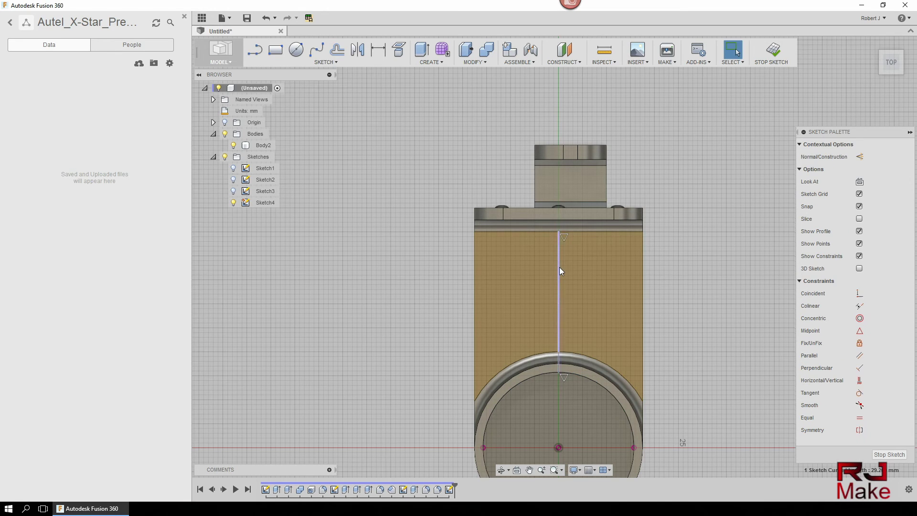
pyautogui.rightClick(560, 271)
pyautogui.click(572, 317)
pyautogui.moveTo(572, 317); pyautogui.dragTo(464, 232, button='middle')
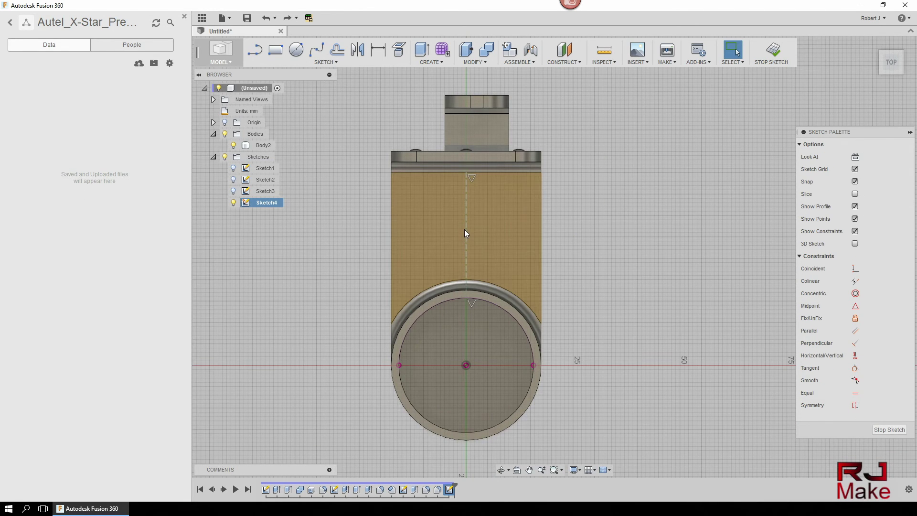
# Draw a 2 mm wide rectangle around the centre line, running from the full-width wall to the cup rim
pyautogui.press('r')
pyautogui.scroll(3, 466, 156)
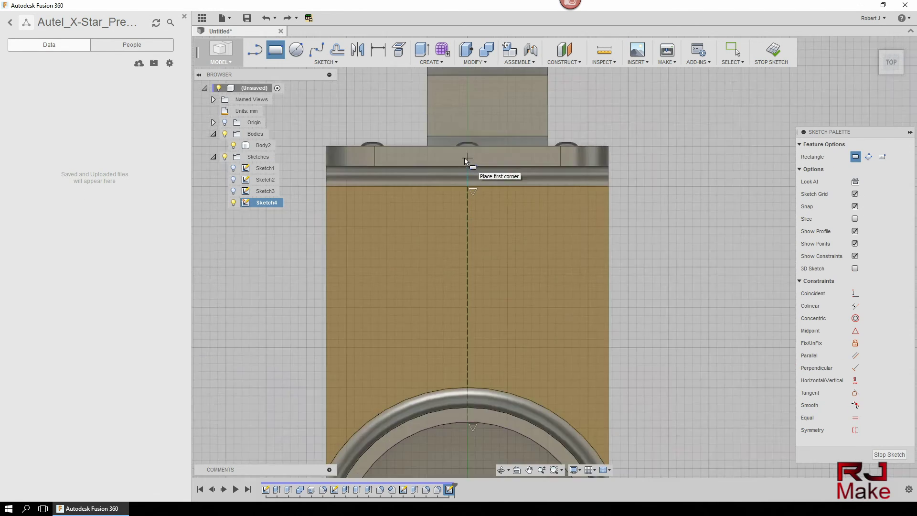
pyautogui.click(459, 154)
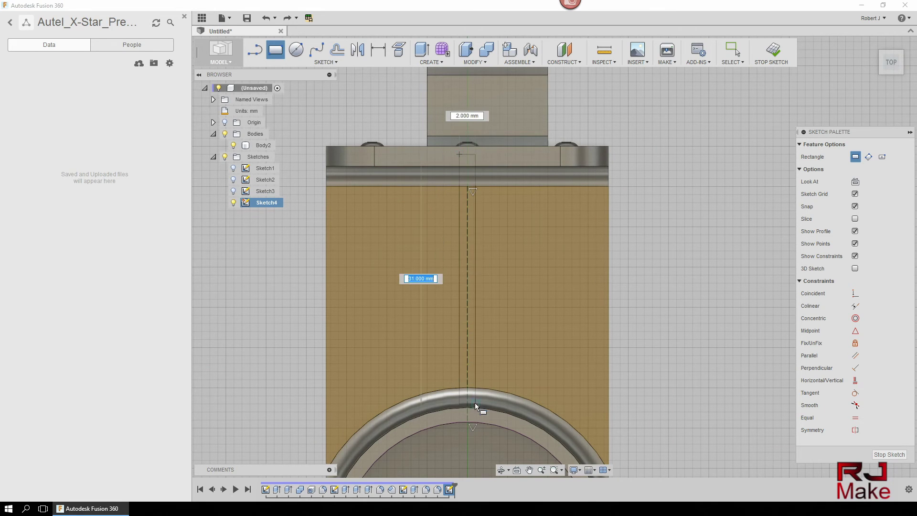
pyautogui.click(475, 419)
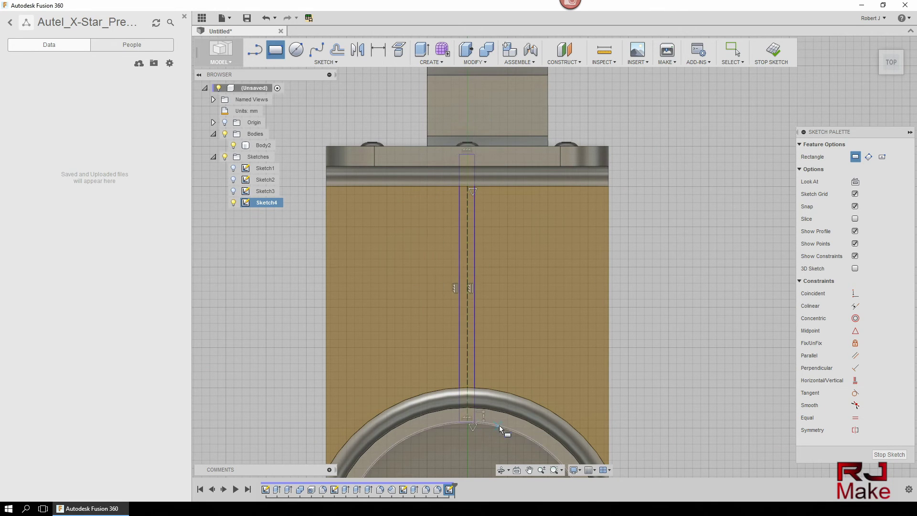
pyautogui.keyDown('shift'); pyautogui.moveTo(492, 423); pyautogui.dragTo(515, 314, button='middle'); pyautogui.keyUp('shift')
pyautogui.press('Escape')
# Hide the body to select the rectangle's three profiles, and extrude them 2 mm upward as a rib joined to the body
pyautogui.keyDown('shift'); pyautogui.moveTo(406, 236); pyautogui.dragTo(678, 294, button='middle'); pyautogui.keyUp('shift')
pyautogui.click(233, 145)
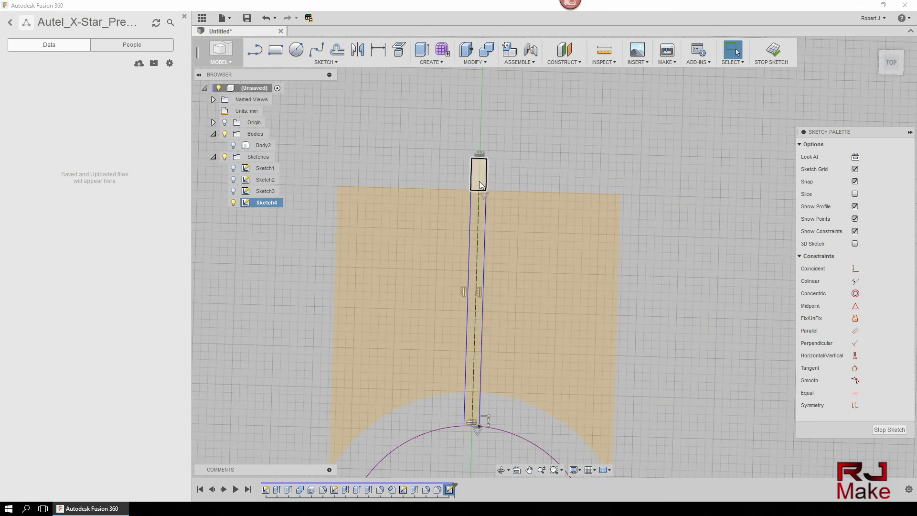
pyautogui.click(479, 177)
pyautogui.click(475, 216)
pyautogui.click(472, 408)
pyautogui.press('e')
pyautogui.keyDown('shift'); pyautogui.moveTo(697, 368); pyautogui.dragTo(764, 299, button='middle'); pyautogui.keyUp('shift')
pyautogui.moveTo(426, 451); pyautogui.dragTo(428, 437)
pyautogui.click(764, 166)
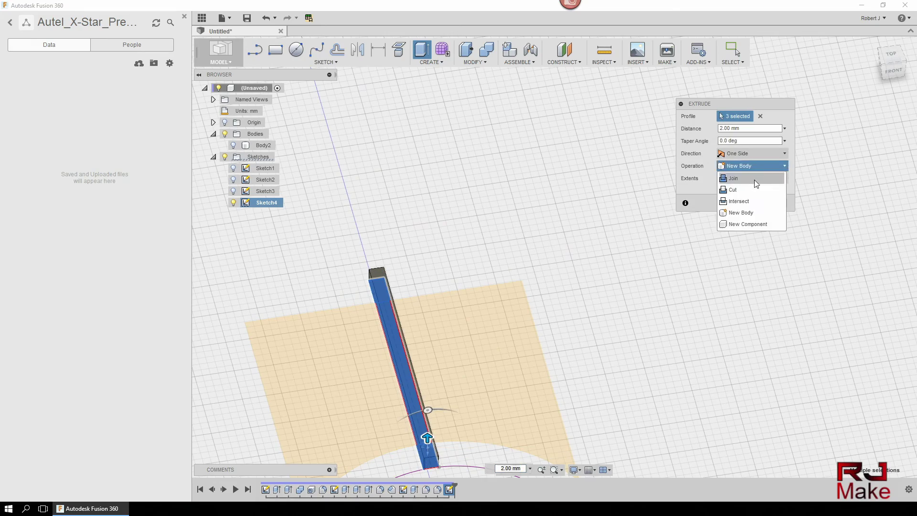
pyautogui.click(748, 179)
pyautogui.click(739, 203)
pyautogui.keyDown('shift'); pyautogui.moveTo(764, 182); pyautogui.dragTo(823, 99, button='middle'); pyautogui.keyUp('shift')
pyautogui.click(868, 43)
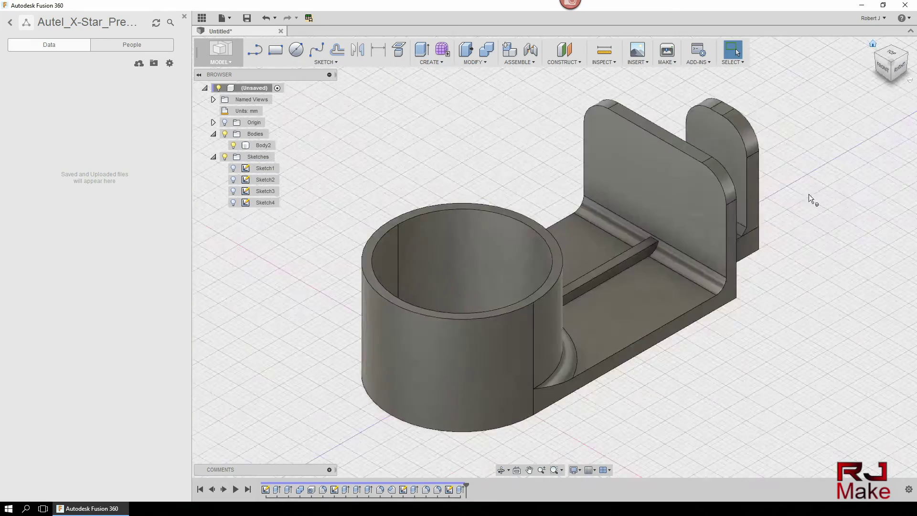
# Fillet the two long top edges of the central rib with a constant radius of about 1 mm
pyautogui.keyDown('shift'); pyautogui.moveTo(810, 198); pyautogui.dragTo(676, 252, button='middle'); pyautogui.keyUp('shift')
pyautogui.click(593, 294)
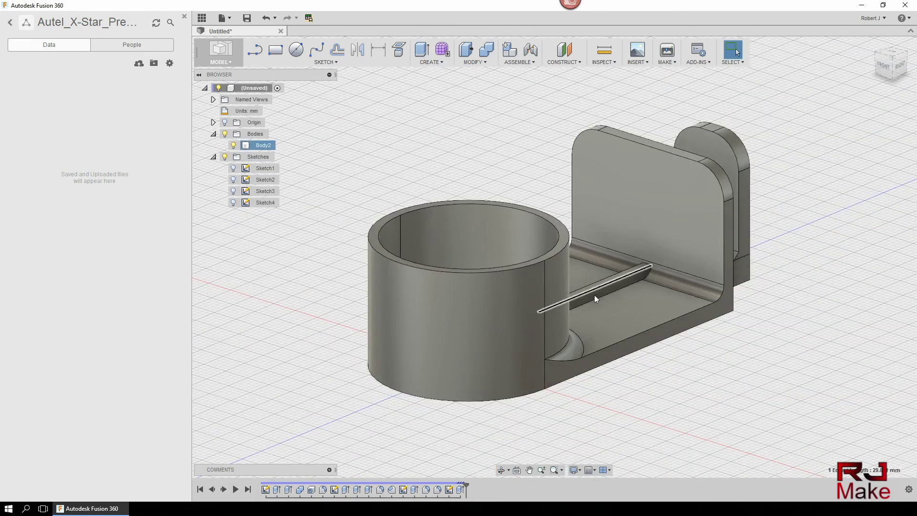
pyautogui.keyDown('shift'); pyautogui.moveTo(594, 296); pyautogui.dragTo(535, 300, button='middle'); pyautogui.keyUp('shift')
pyautogui.keyDown('shift'); pyautogui.click(535, 301); pyautogui.keyUp('shift')
pyautogui.rightClick(535, 303)
pyautogui.click(519, 352)
pyautogui.write('1.25')
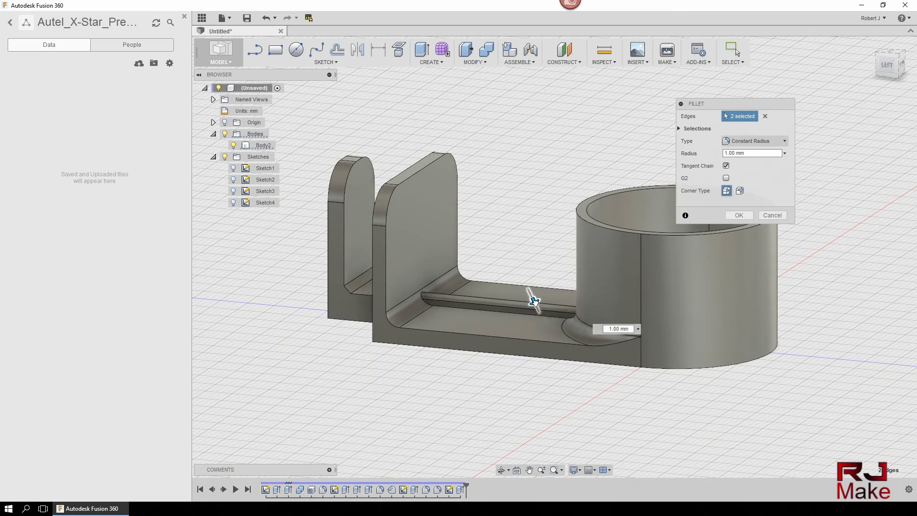
pyautogui.keyDown('shift'); pyautogui.moveTo(535, 302); pyautogui.dragTo(621, 406, button='middle'); pyautogui.keyUp('shift')
pyautogui.press('BackSpace')
pyautogui.press('BackSpace')
pyautogui.press('BackSpace')
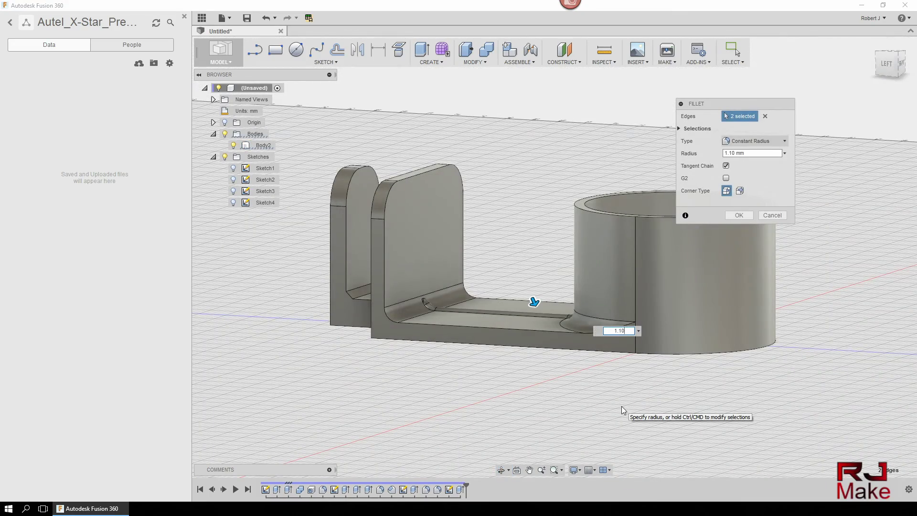
pyautogui.press('Return')
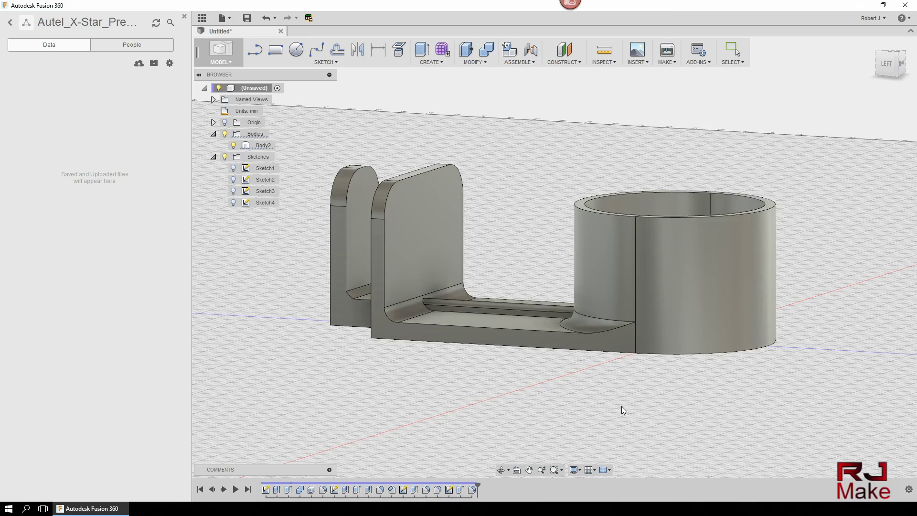